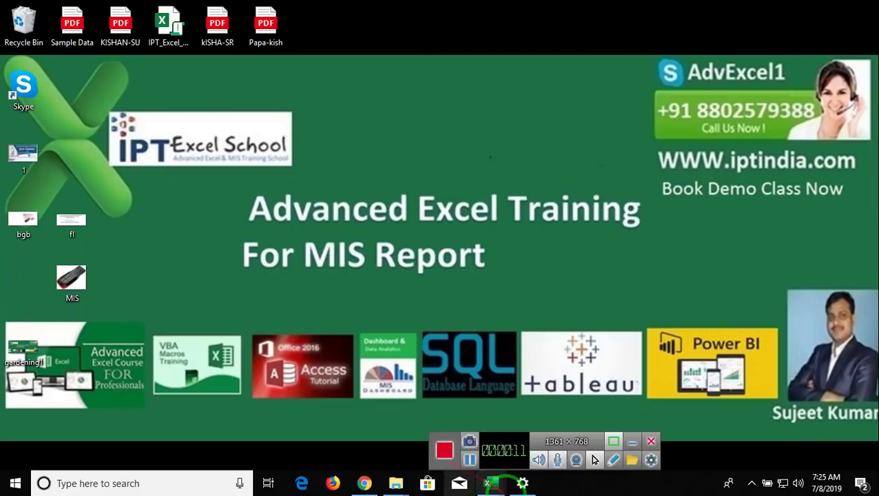
# Bring the Data workbook forward, then show the Chrome page listing the NISCAIR journal citations
pyautogui.moveTo(496, 487)
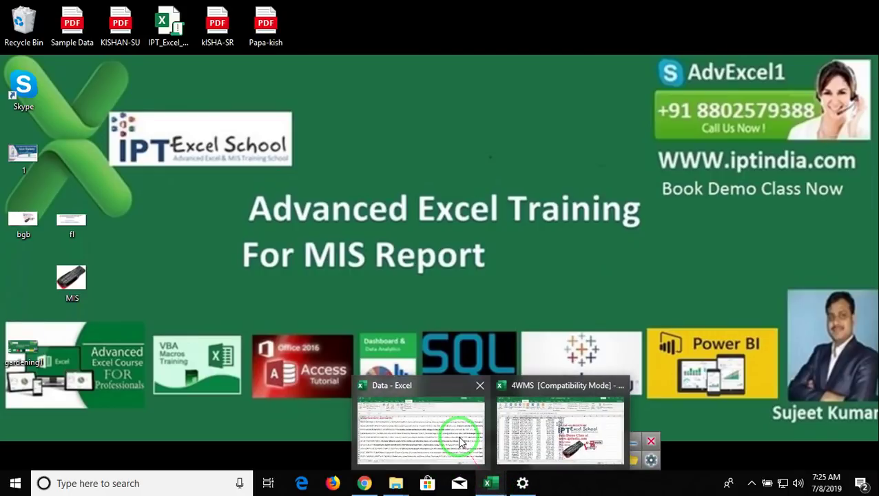
pyautogui.click(455, 429)
pyautogui.click(363, 484)
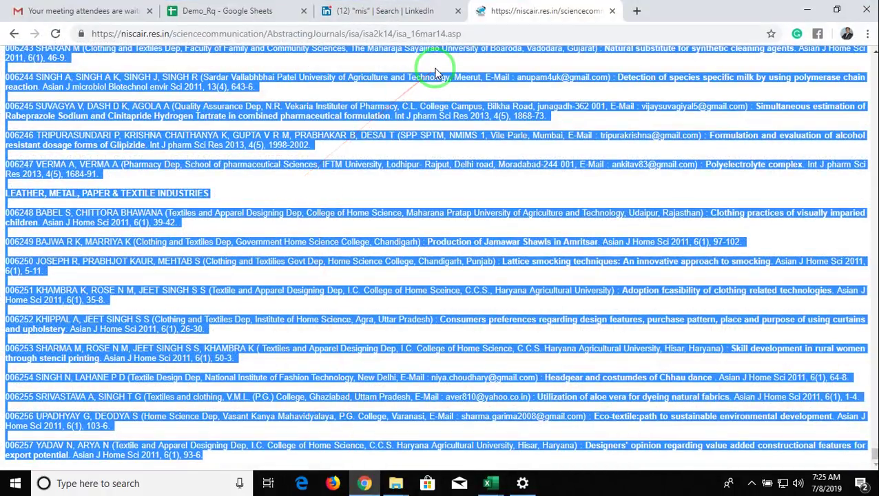
# Return to the Data workbook, scan the citation entries from A3, then show the desktop
pyautogui.click(492, 483)
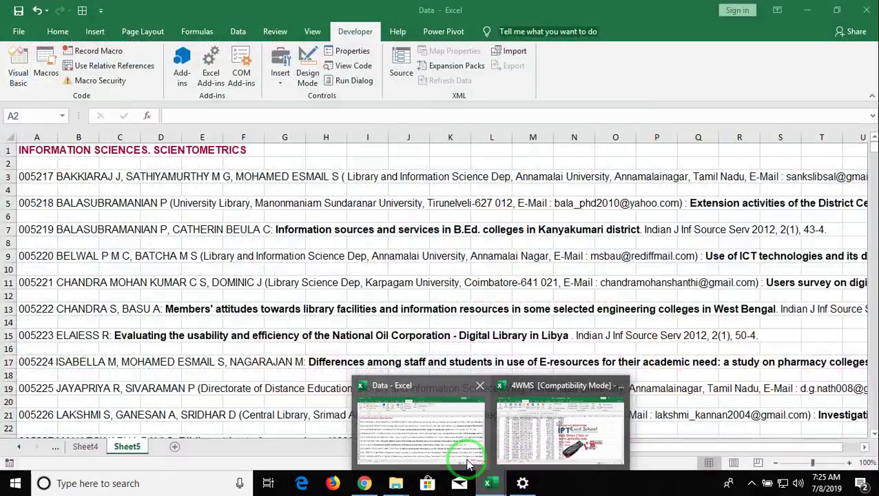
pyautogui.click(468, 460)
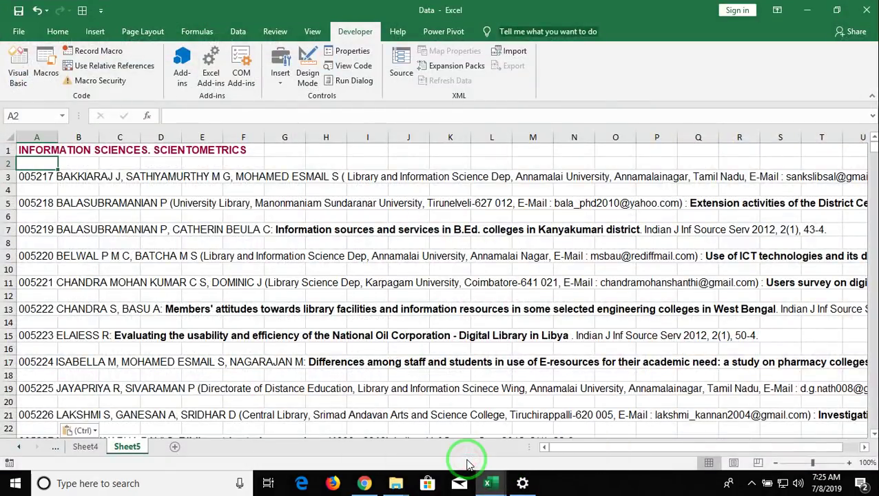
pyautogui.click(48, 177)
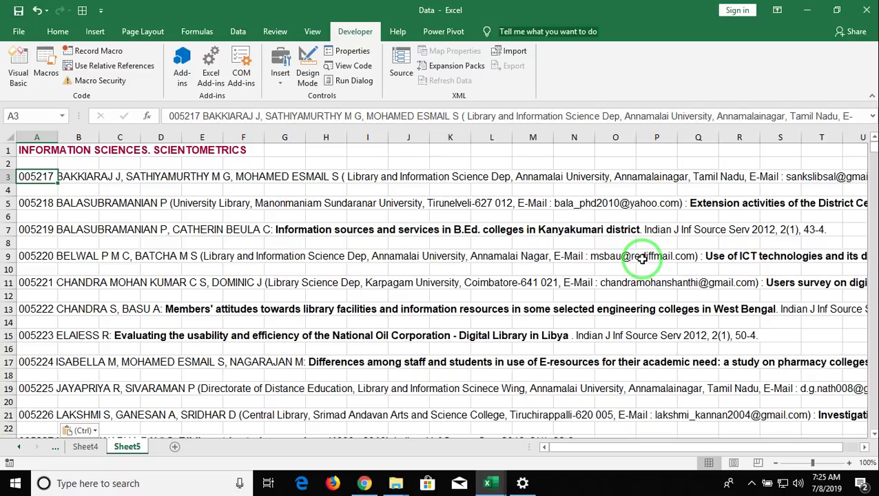
pyautogui.press('Down')
pyautogui.press('Down')
pyautogui.press('Down')
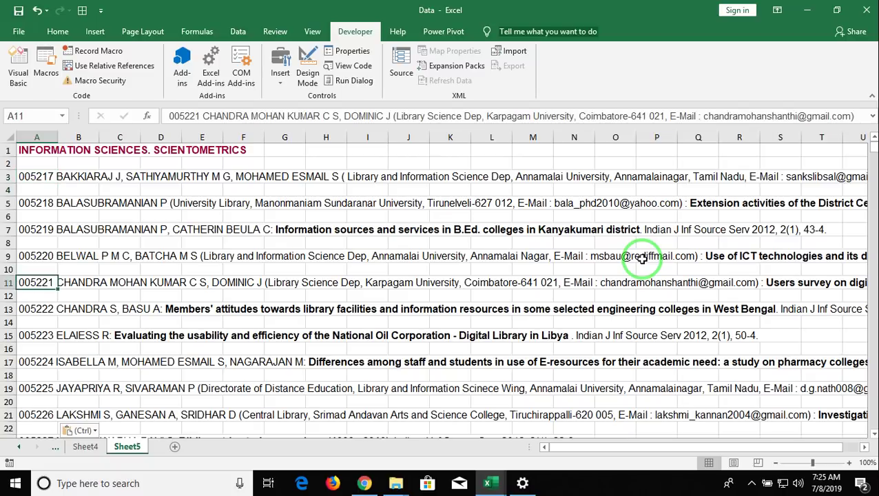
pyautogui.press('Up')
pyautogui.press('Up')
pyautogui.press('Up')
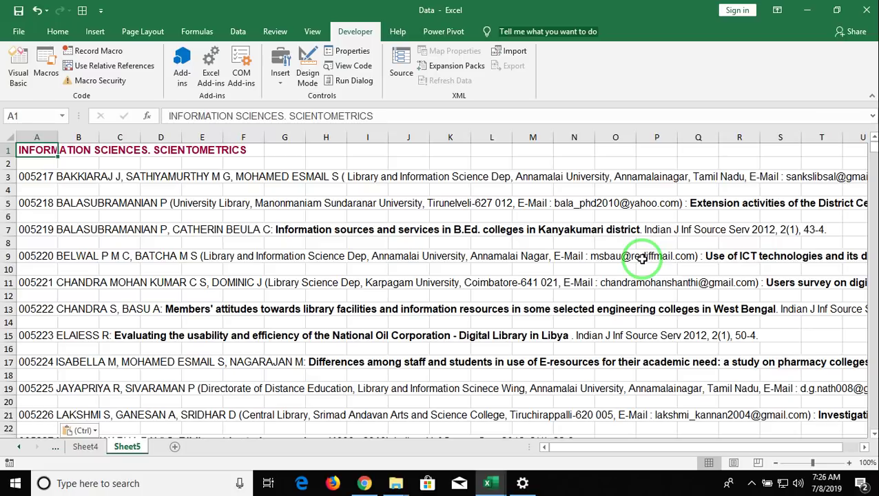
pyautogui.press('super+d')
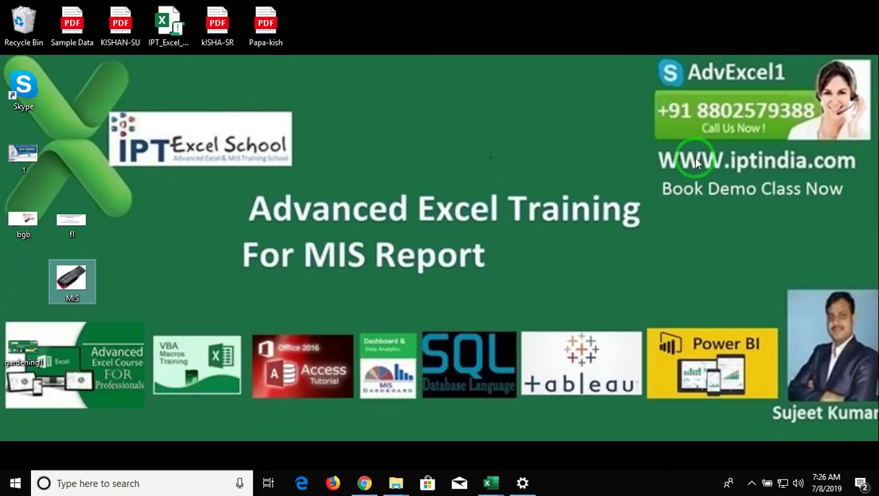
pyautogui.click(752, 483)
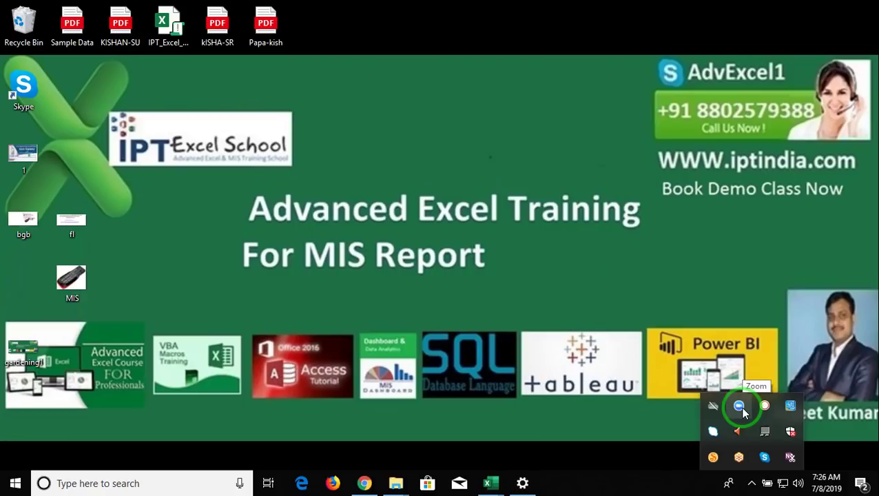
pyautogui.click(713, 332)
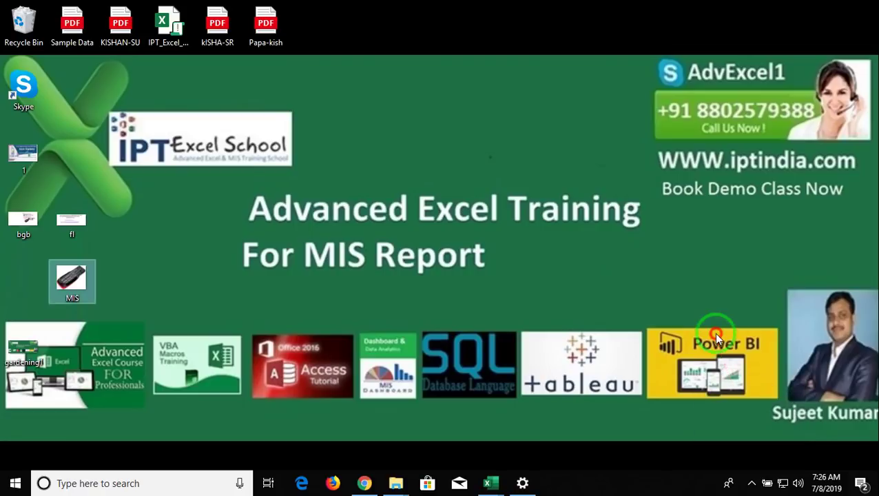
pyautogui.rightClick(85, 271)
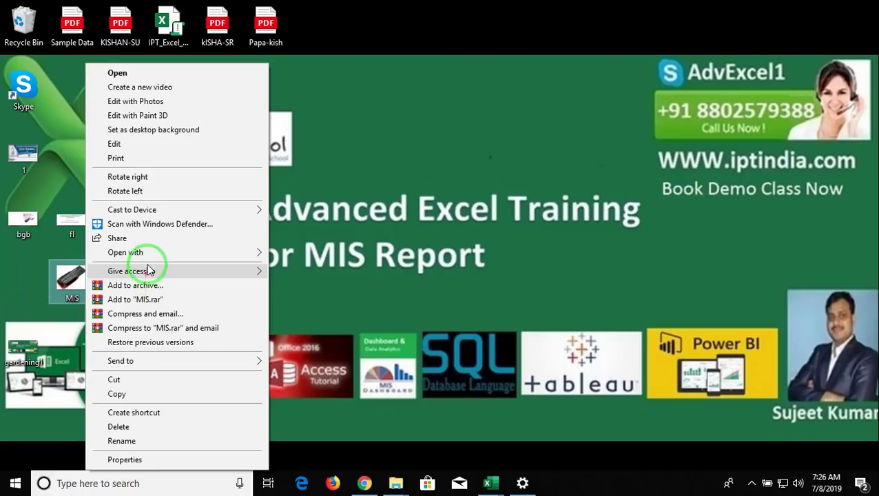
pyautogui.moveTo(197, 252)
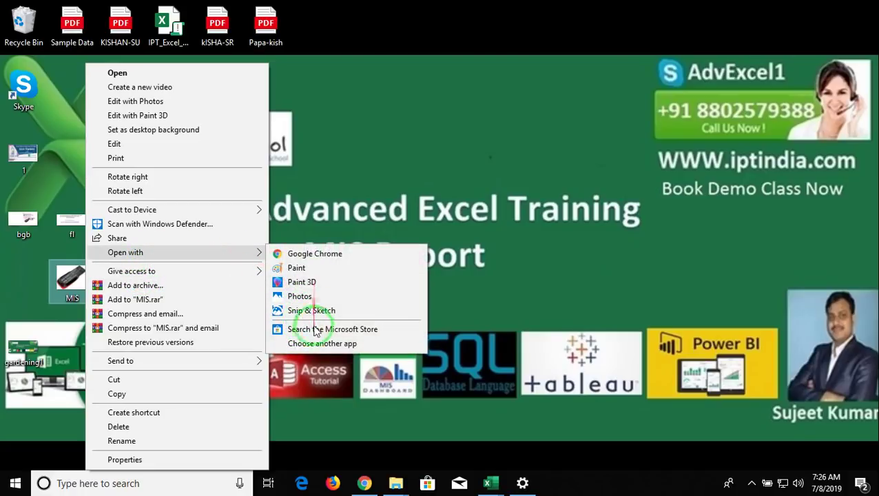
pyautogui.click(315, 255)
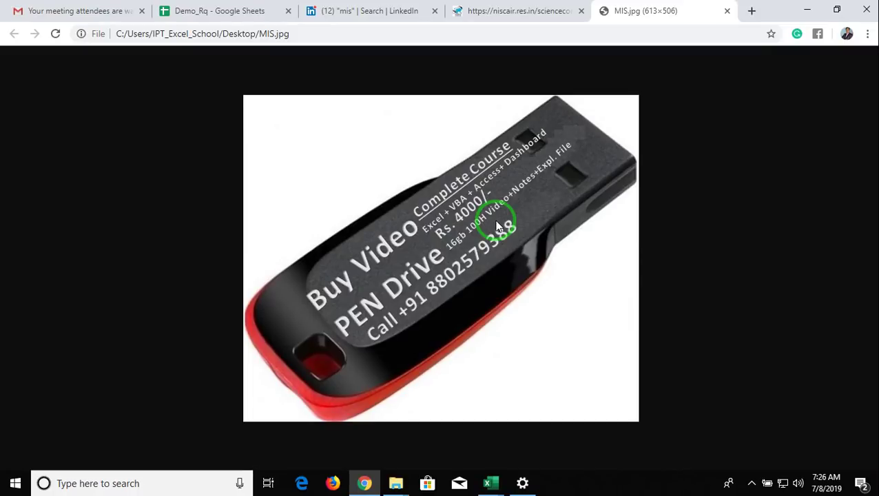
pyautogui.press('super+d')
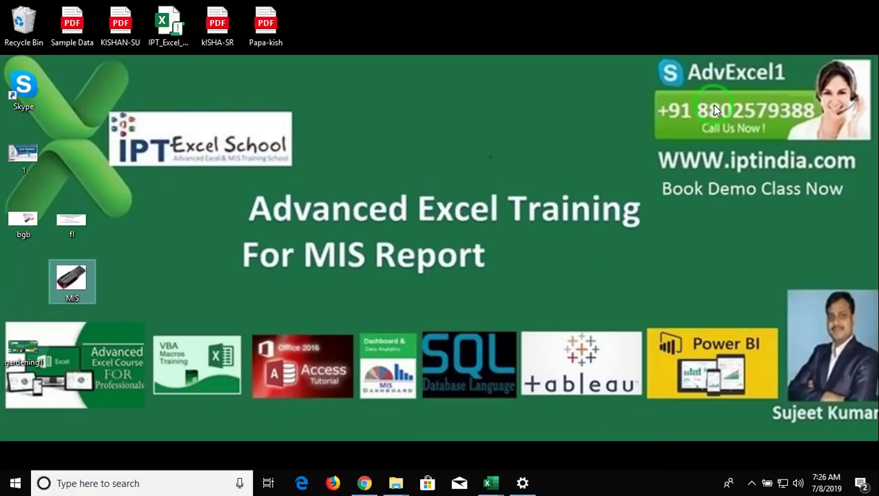
pyautogui.click(680, 102)
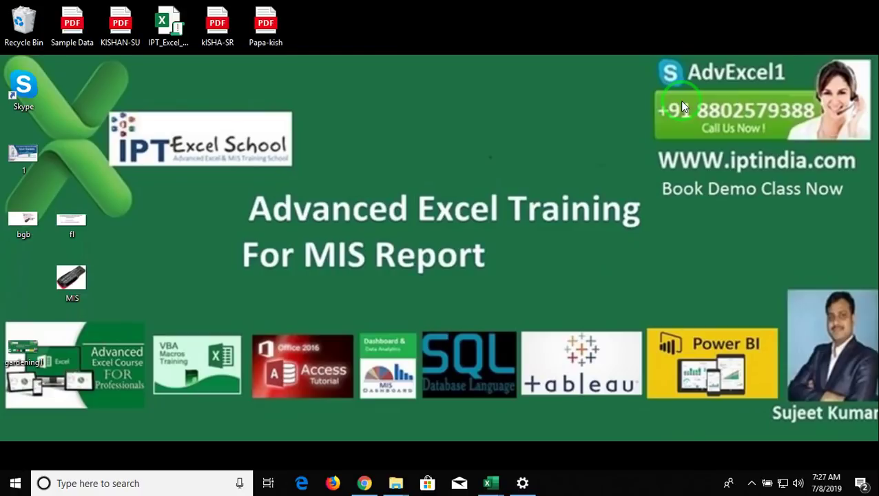
pyautogui.moveTo(499, 477)
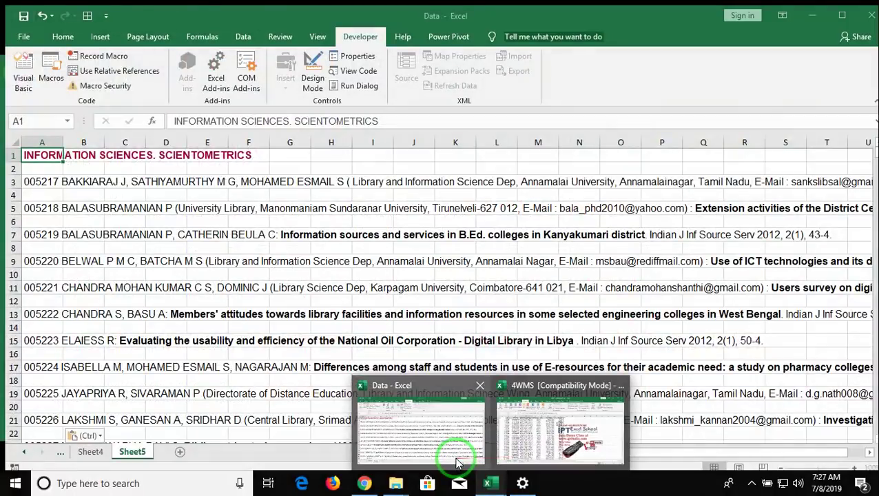
# Bring back the Data workbook and scroll across and down Sheet5 to inspect the citations from A3
pyautogui.click(456, 459)
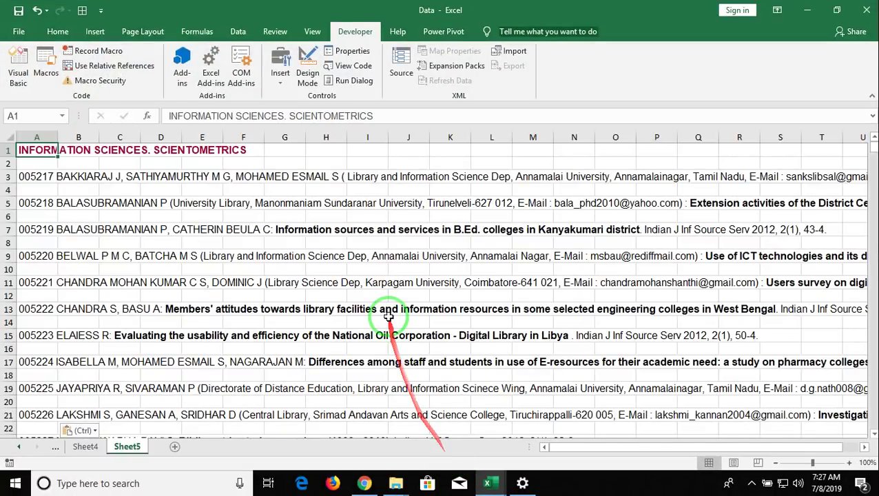
pyautogui.click(40, 177)
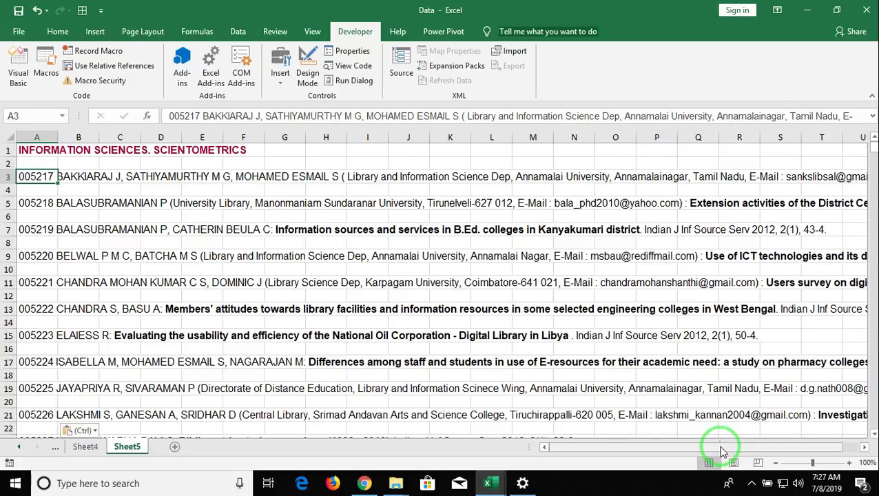
pyautogui.moveTo(721, 452); pyautogui.dragTo(741, 447)
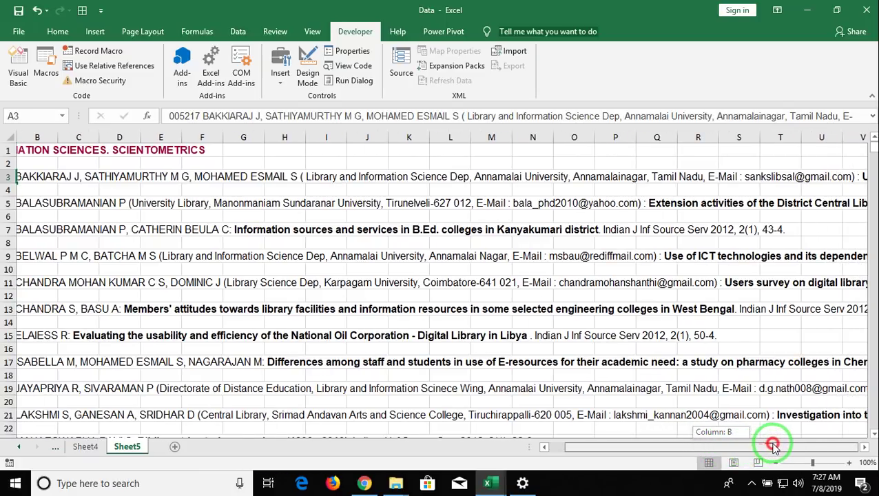
pyautogui.click(866, 447)
pyautogui.click(867, 447)
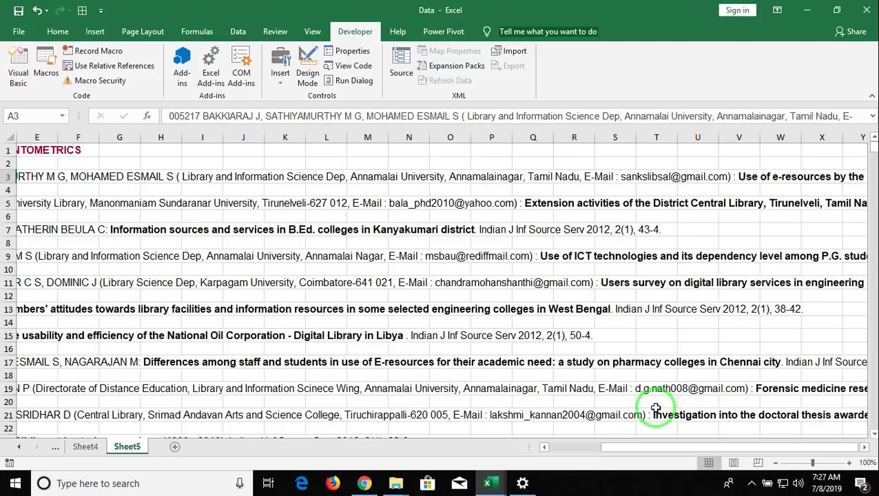
pyautogui.moveTo(874, 150)
pyautogui.mouseDown()
pyautogui.moveTo(873, 186)
pyautogui.moveTo(871, 97)
pyautogui.mouseUp()
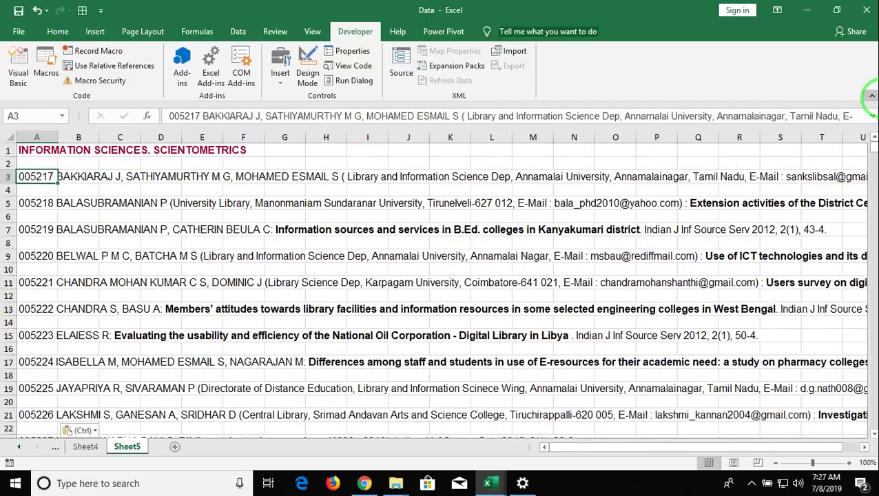
pyautogui.press('Right')
# Enter =FIND(":",A3,1) in B3 to locate the colon in the citation, returning 153
pyautogui.write('=')
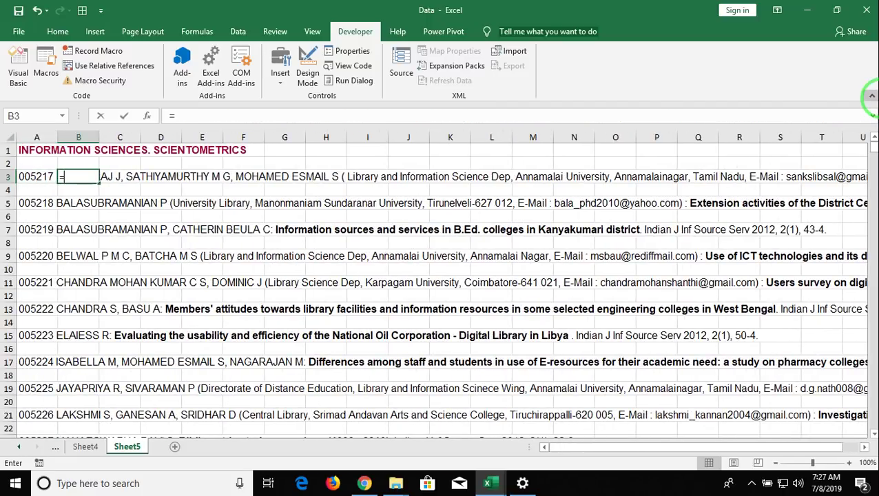
pyautogui.write('inf')
pyautogui.press('BackSpace')
pyautogui.press('BackSpace')
pyautogui.press('BackSpace')
pyautogui.write('f')
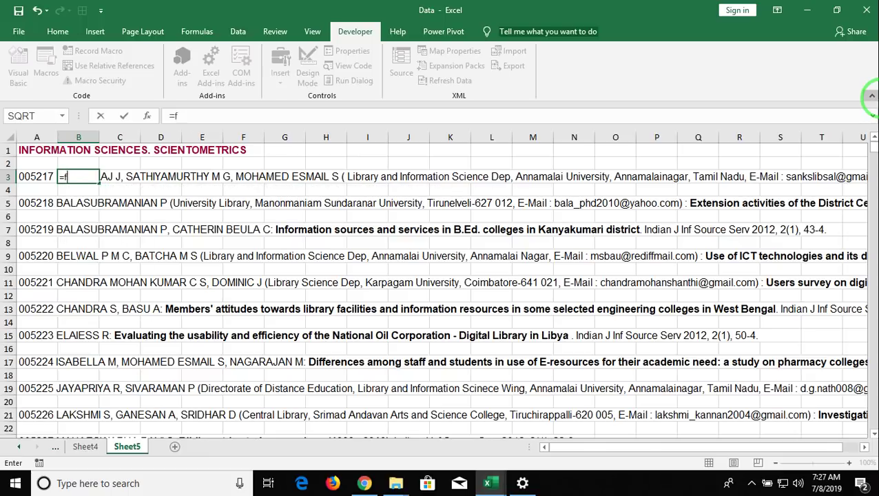
pyautogui.write('ind')
pyautogui.press('Tab')
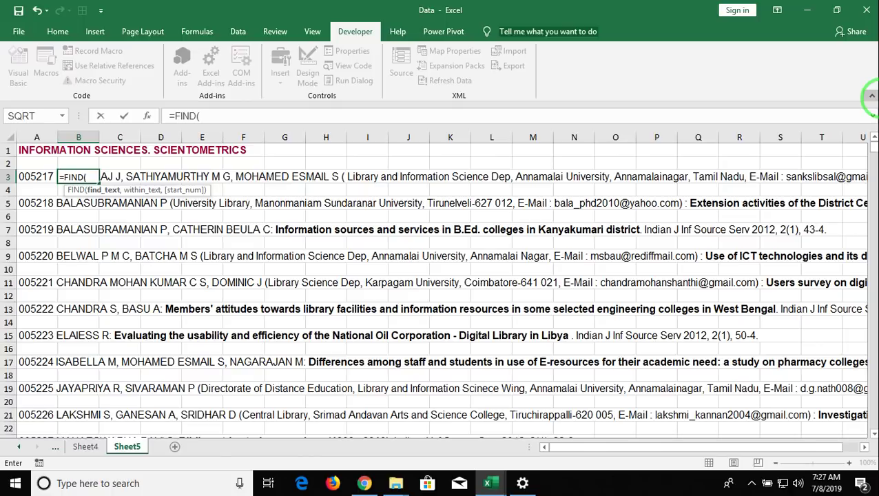
pyautogui.write('":"')
pyautogui.write(',')
pyautogui.click(36, 176)
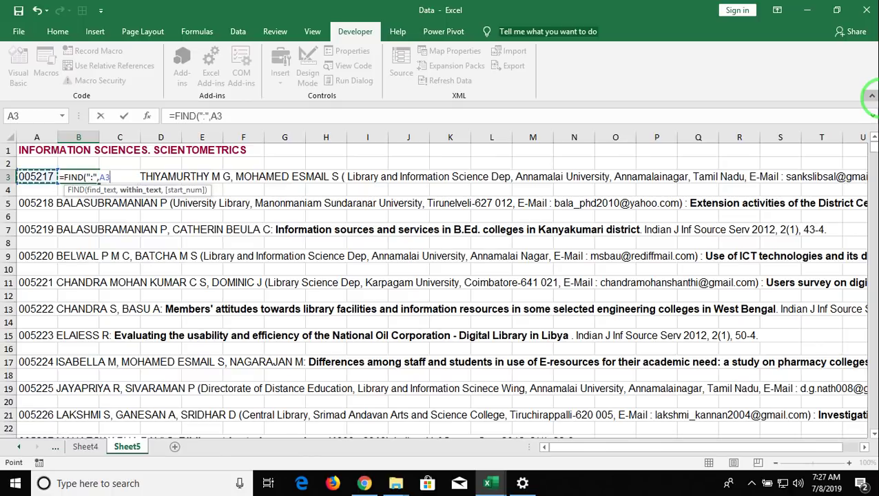
pyautogui.write(',0')
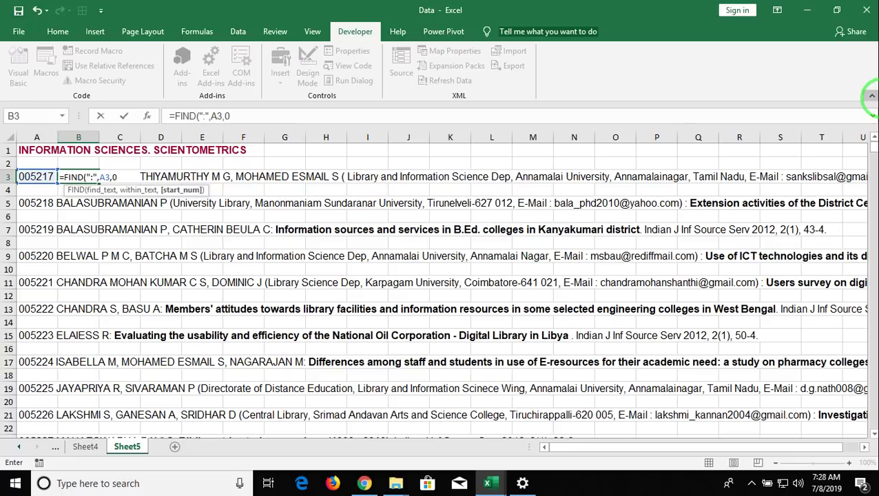
pyautogui.press('BackSpace')
pyautogui.write('1)')
pyautogui.press('Return')
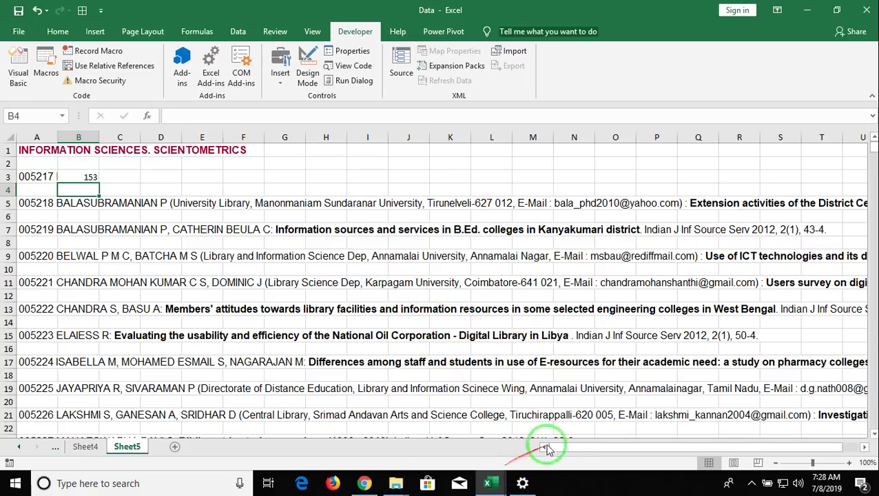
# Enter =FIND(")",A3,1) in C3, returning the closing-parenthesis position 176
pyautogui.moveTo(569, 449); pyautogui.dragTo(583, 449)
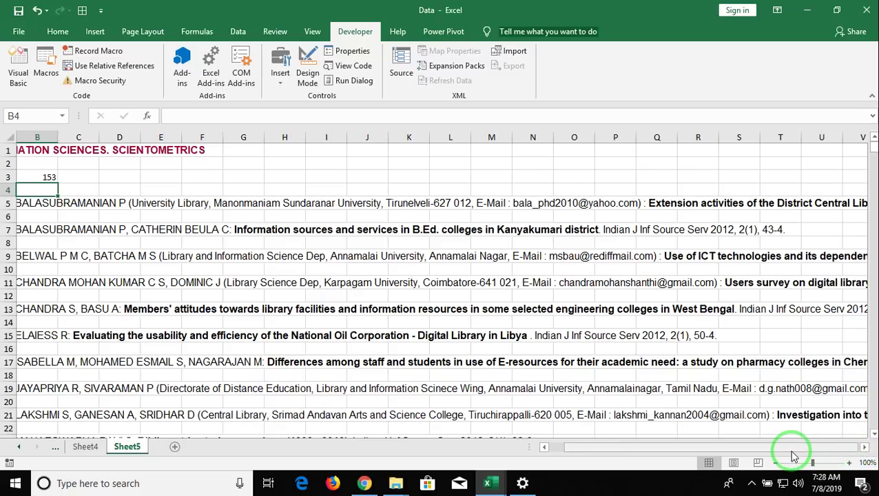
pyautogui.press('Up')
pyautogui.press('Right')
pyautogui.write('=')
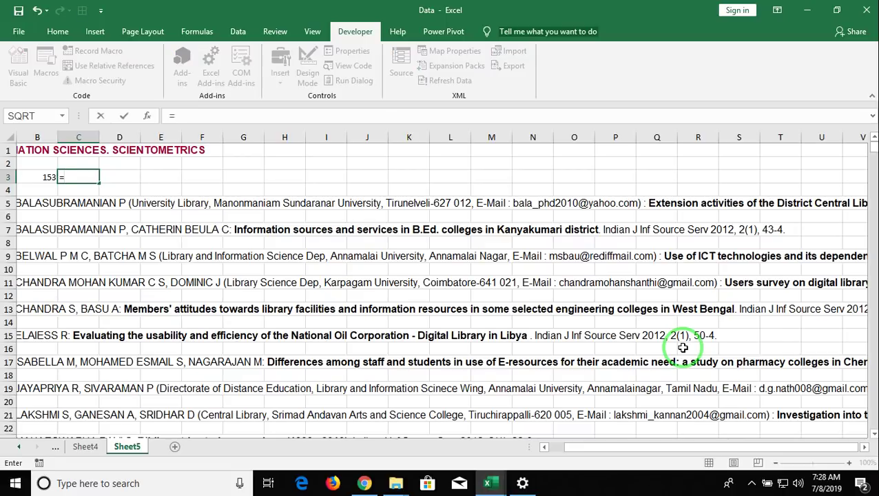
pyautogui.write('fi')
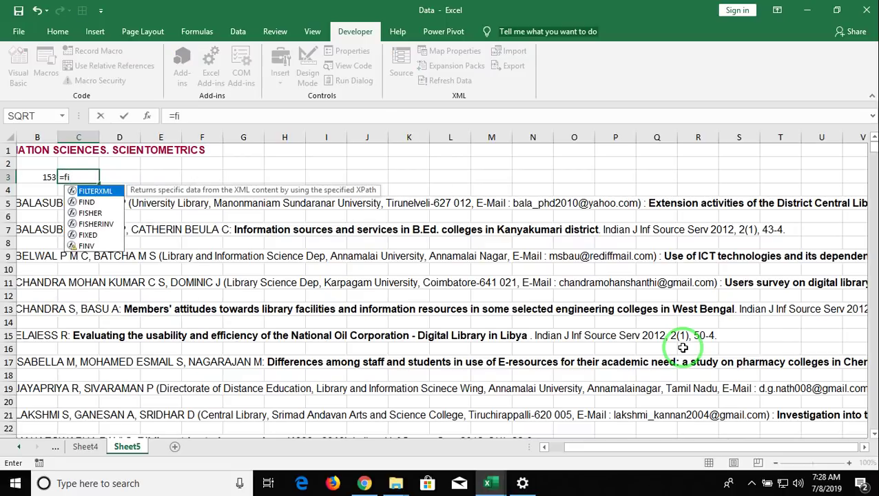
pyautogui.write('nd')
pyautogui.press('Tab')
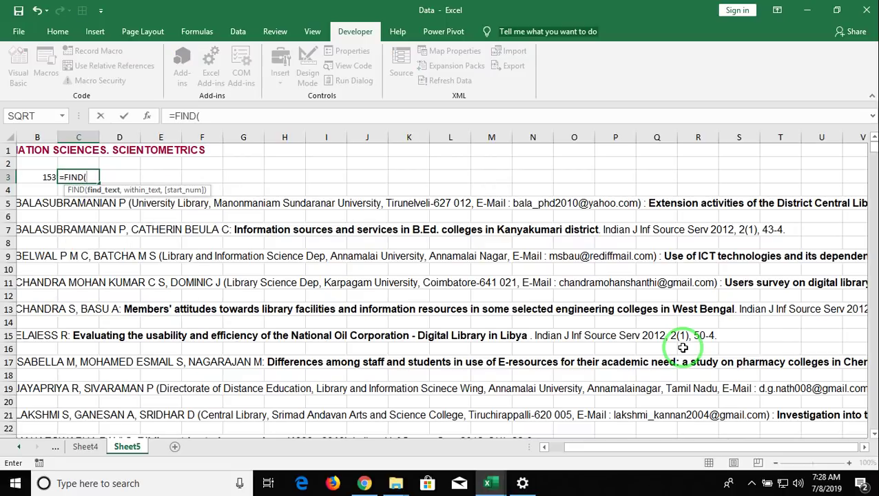
pyautogui.write('"')
pyautogui.write(')"')
pyautogui.write(',')
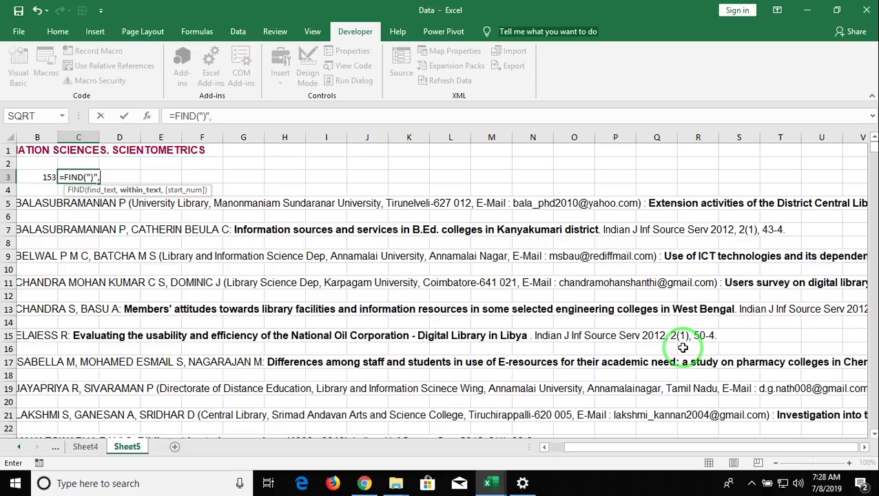
pyautogui.press('Left')
pyautogui.press('Left')
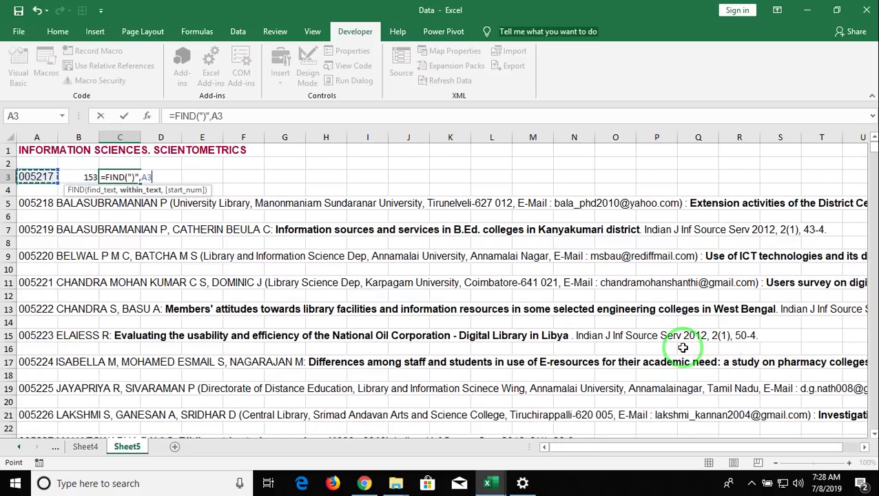
pyautogui.write(',1')
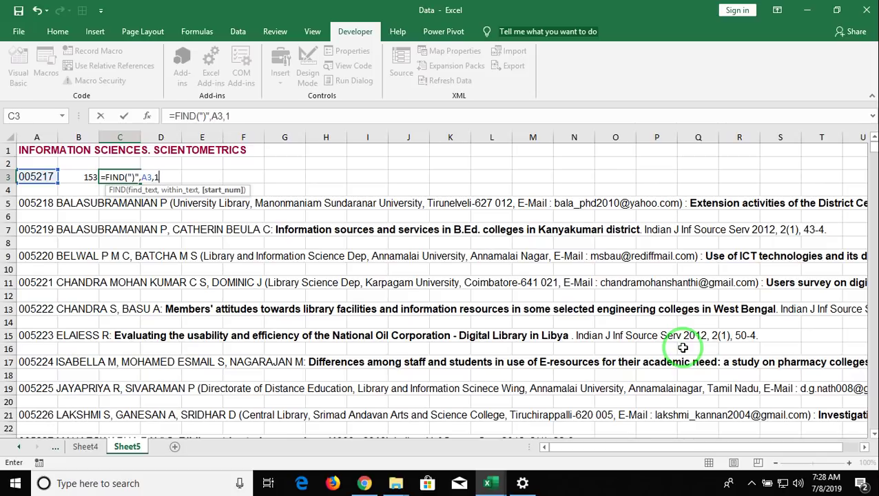
pyautogui.write(')')
pyautogui.press('Return')
# Check the B3 and C3 position results, then move to D3
pyautogui.press('Up')
pyautogui.press('Left')
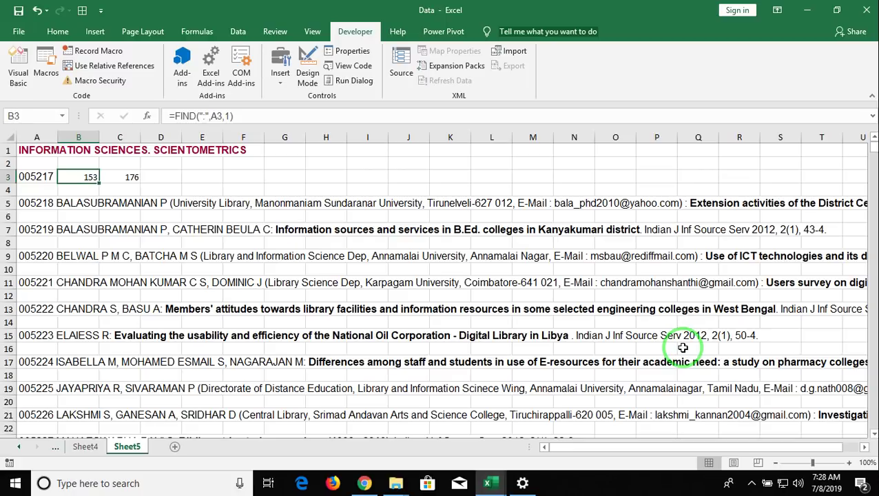
pyautogui.press('Right')
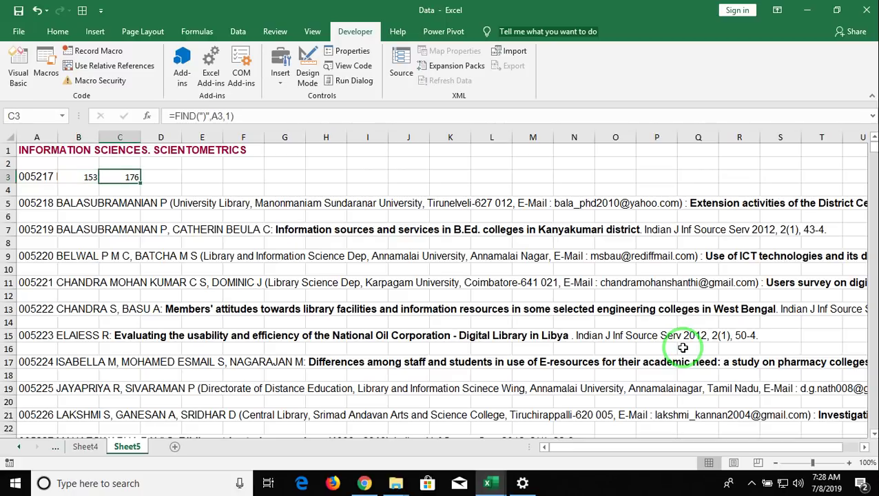
pyautogui.press('Right')
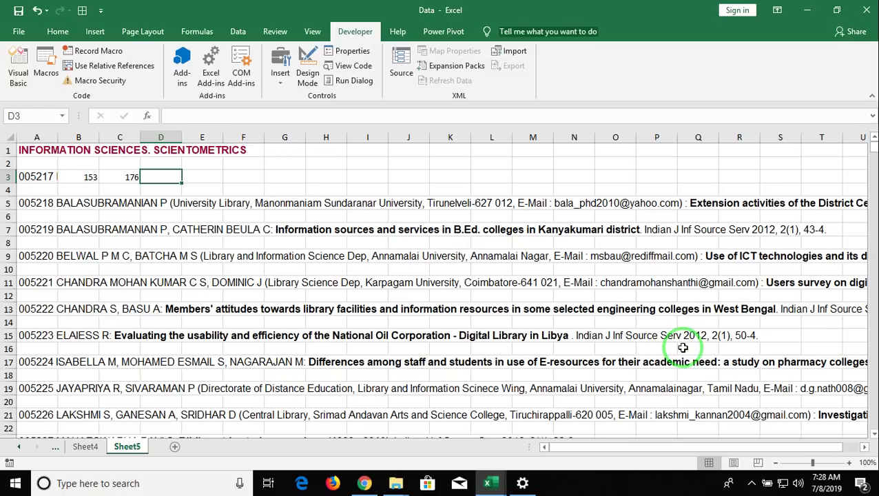
# Enter =MID(A3,B3+1,C3-B3) in D3 to pull text between the colon and parenthesis
pyautogui.write('=mid')
pyautogui.press('Tab')
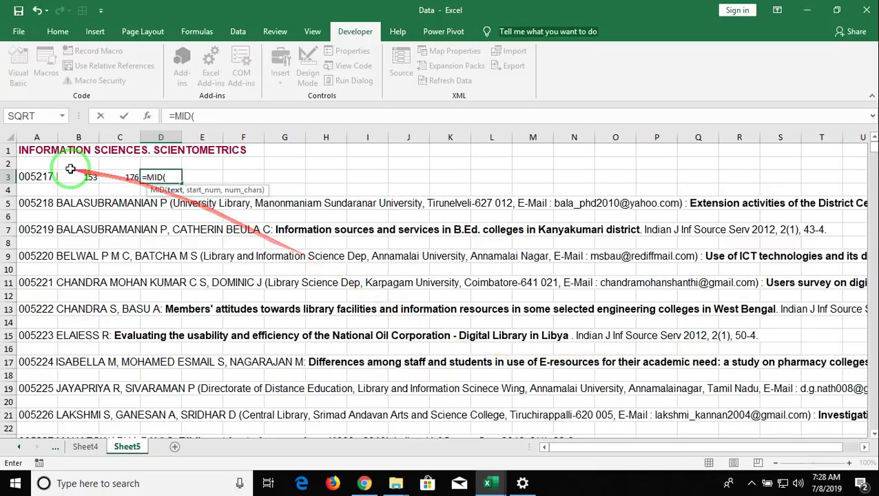
pyautogui.click(43, 176)
pyautogui.write(',')
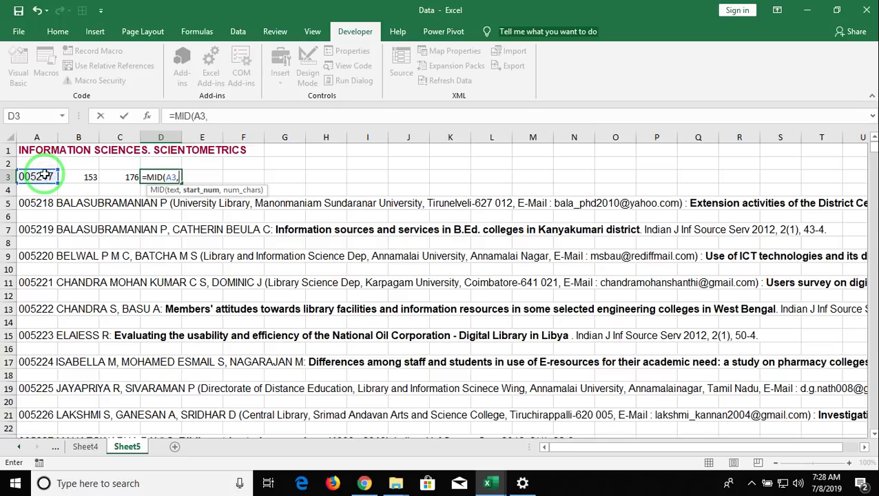
pyautogui.click(84, 176)
pyautogui.write('+')
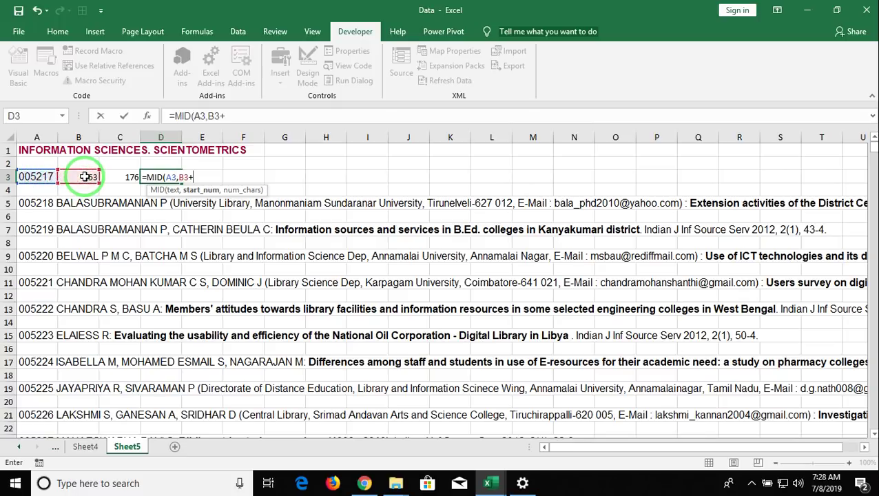
pyautogui.write('1,')
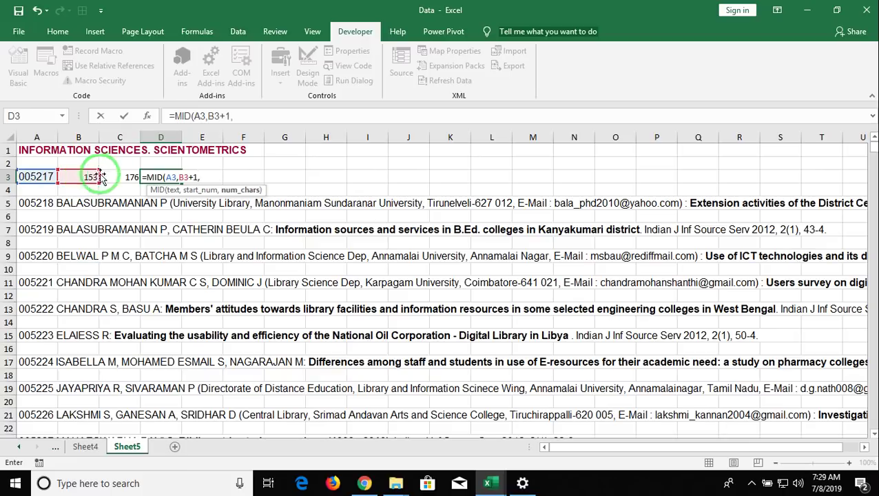
pyautogui.click(119, 179)
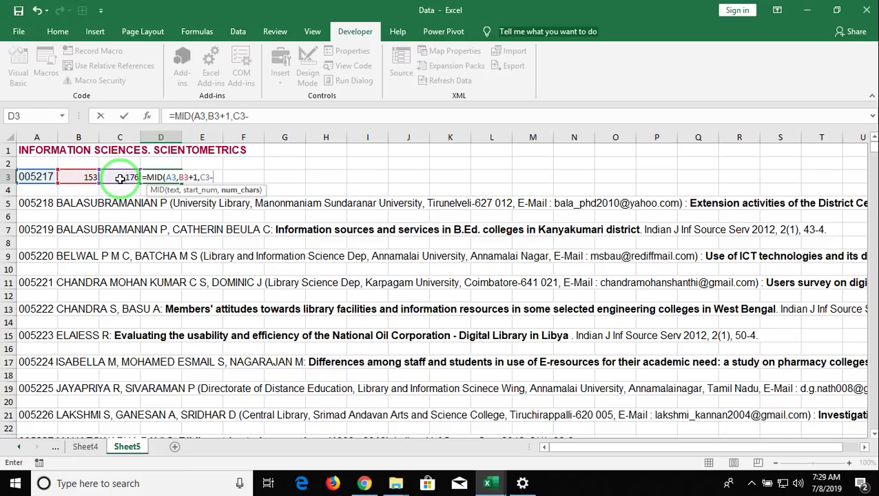
pyautogui.click(87, 177)
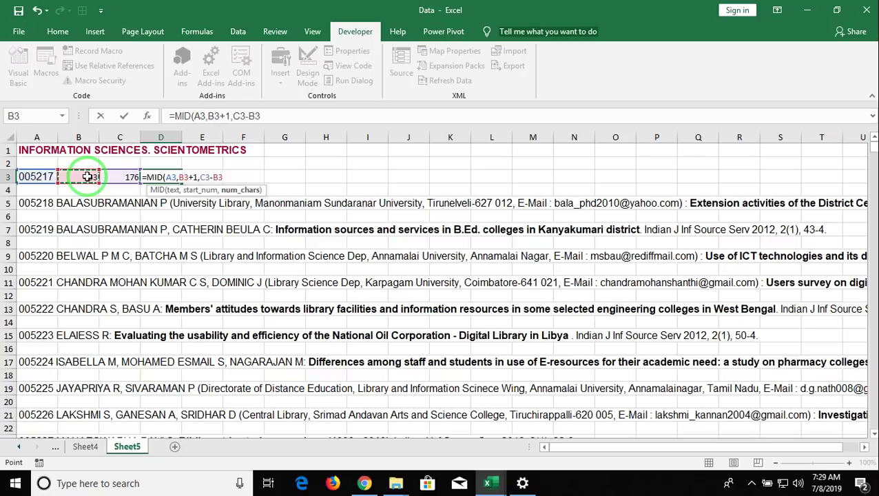
pyautogui.press('Return')
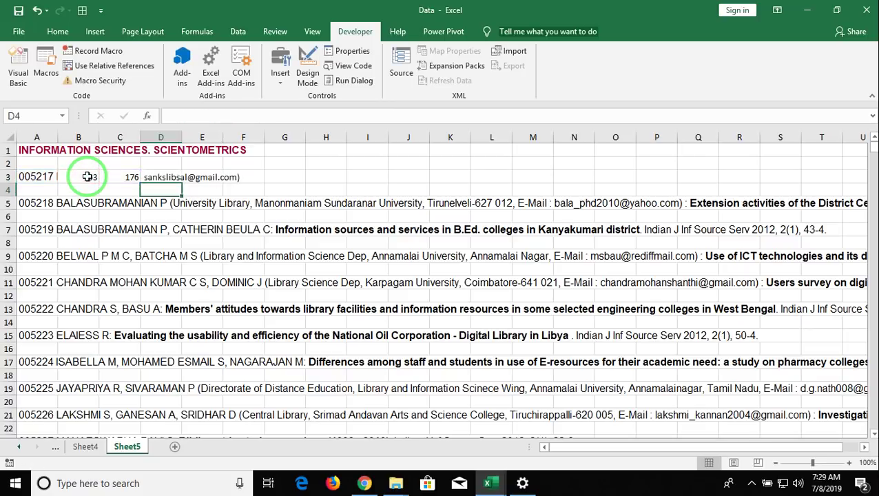
# Change D3's length to C3-B3-1 so the closing parenthesis is dropped from the e-mail
pyautogui.press('Up')
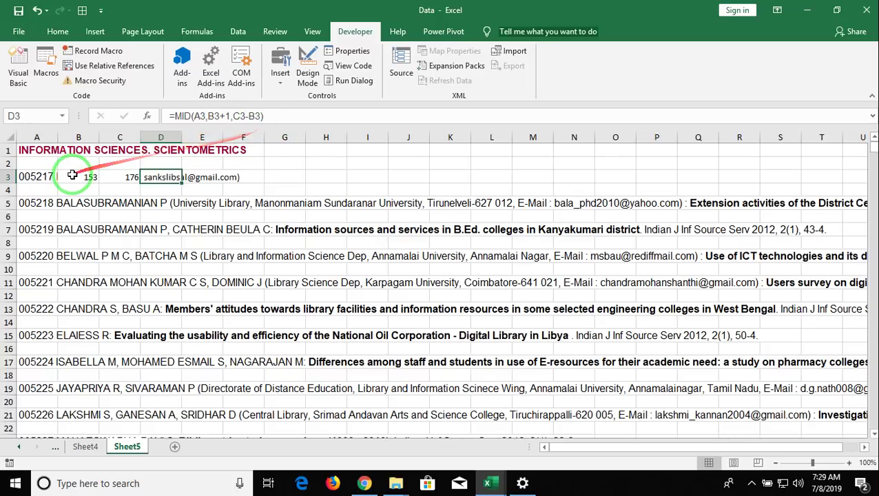
pyautogui.click(260, 116)
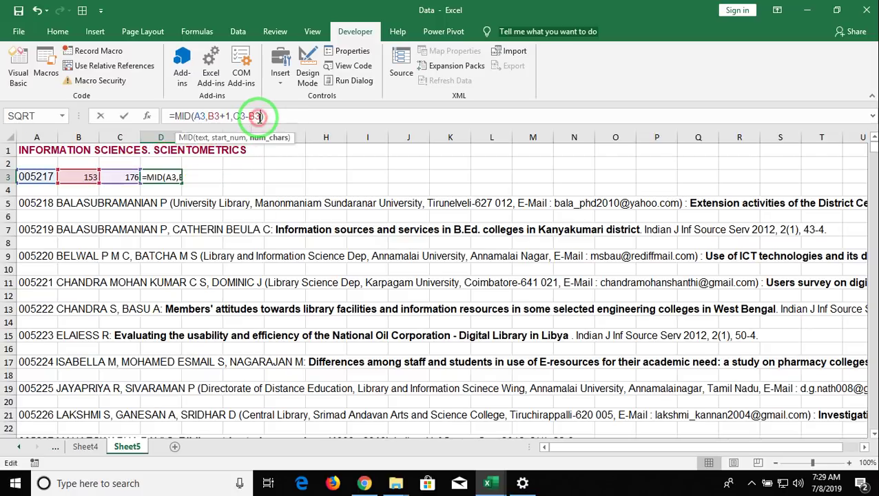
pyautogui.write('-1')
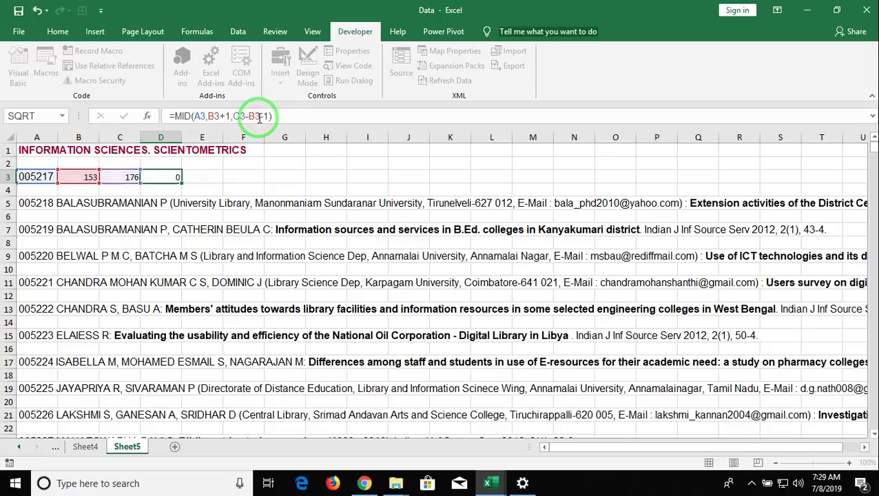
pyautogui.press('Return')
pyautogui.press('Up')
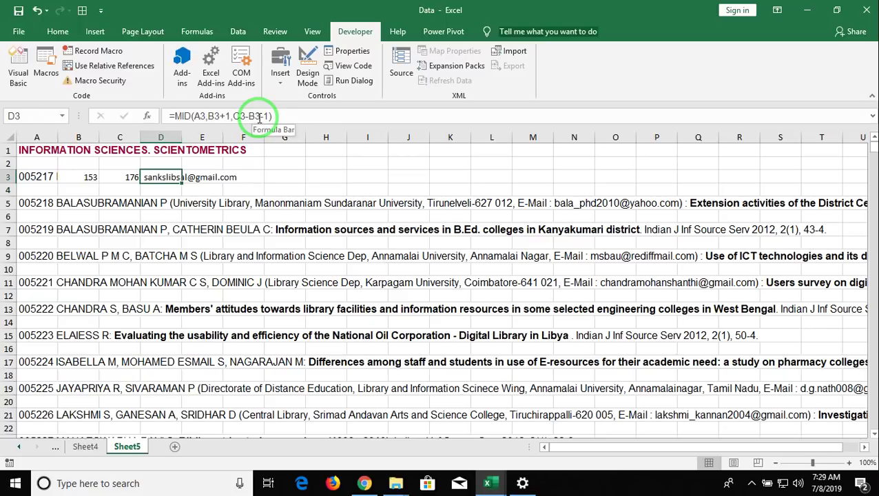
# Replace both B3 references in D3's MID formula with B3's colon-finding FIND formula
pyautogui.click(79, 179)
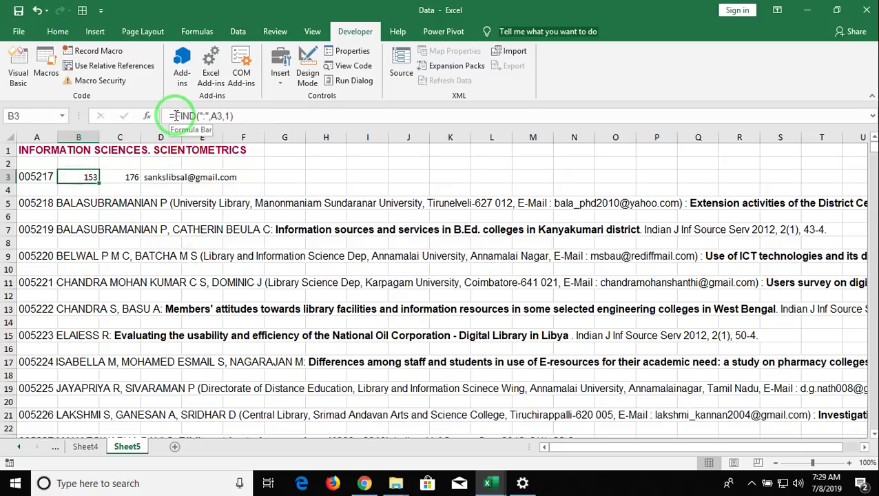
pyautogui.moveTo(176, 115); pyautogui.dragTo(227, 117)
pyautogui.click(239, 117)
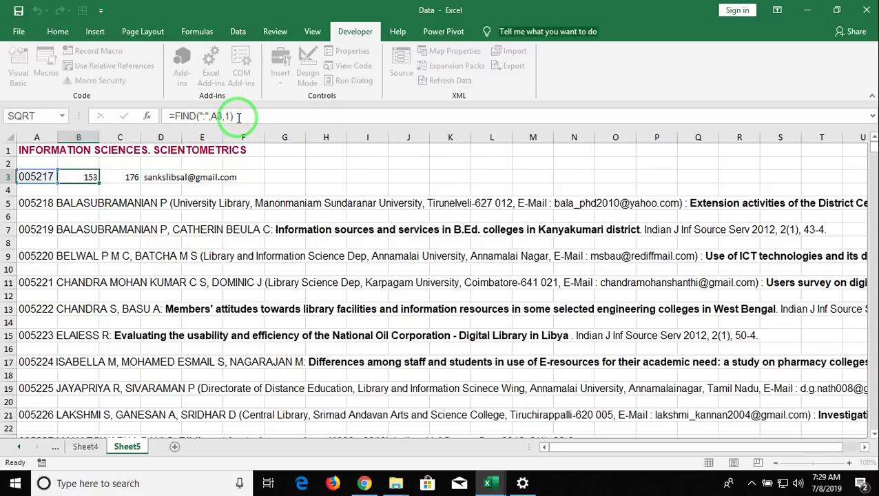
pyautogui.press('Escape')
pyautogui.click(159, 174)
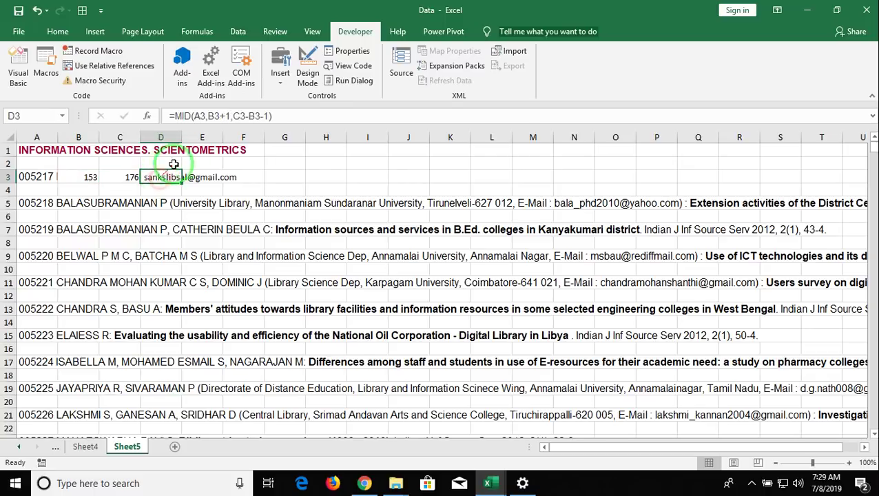
pyautogui.click(213, 116)
pyautogui.doubleClick(218, 116)
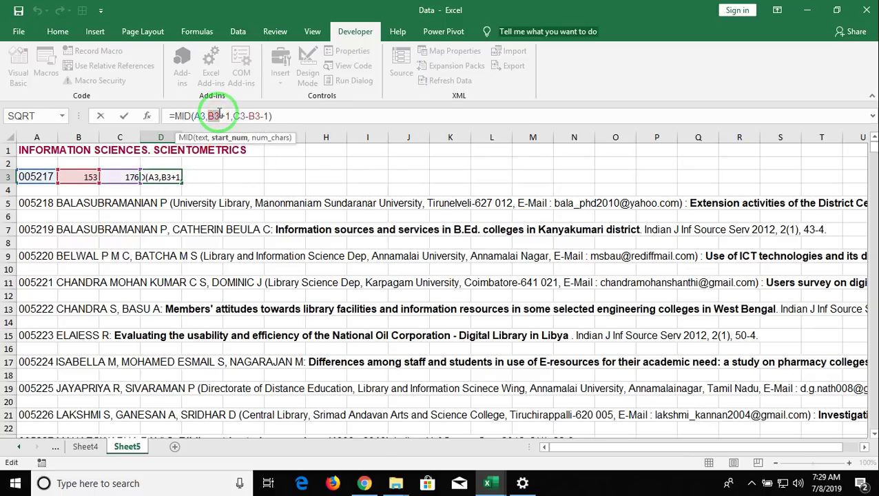
pyautogui.hotkey('ctrl', 'v')
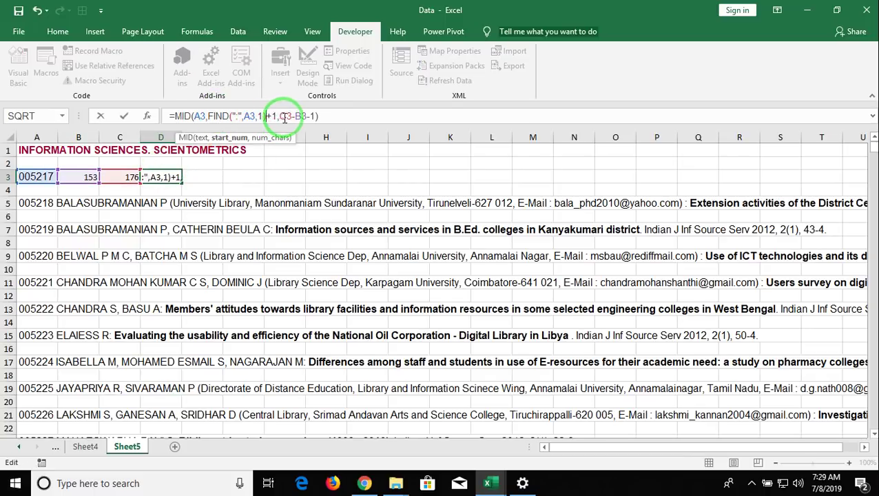
pyautogui.doubleClick(295, 116)
pyautogui.hotkey('ctrl', 'v')
pyautogui.press('Return')
# Replace the C3 reference in D3 with C3's parenthesis-finding FIND formula
pyautogui.press('Up')
pyautogui.press('Left')
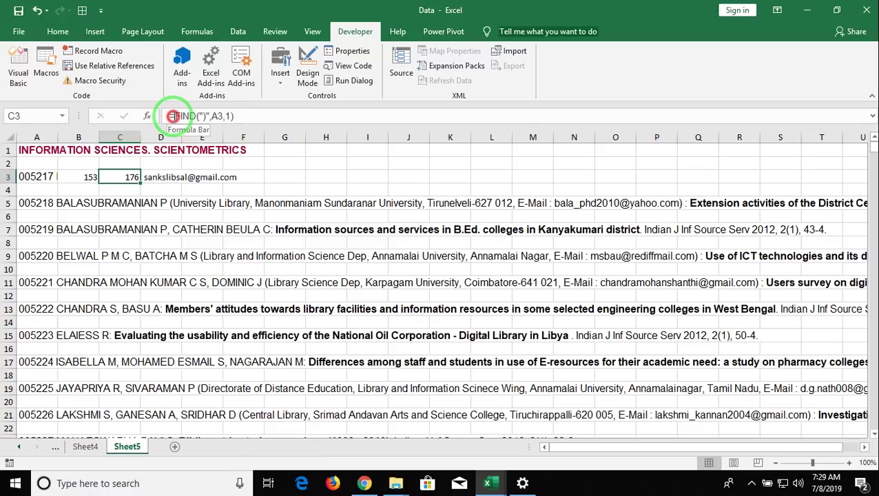
pyautogui.moveTo(172, 116); pyautogui.dragTo(256, 119)
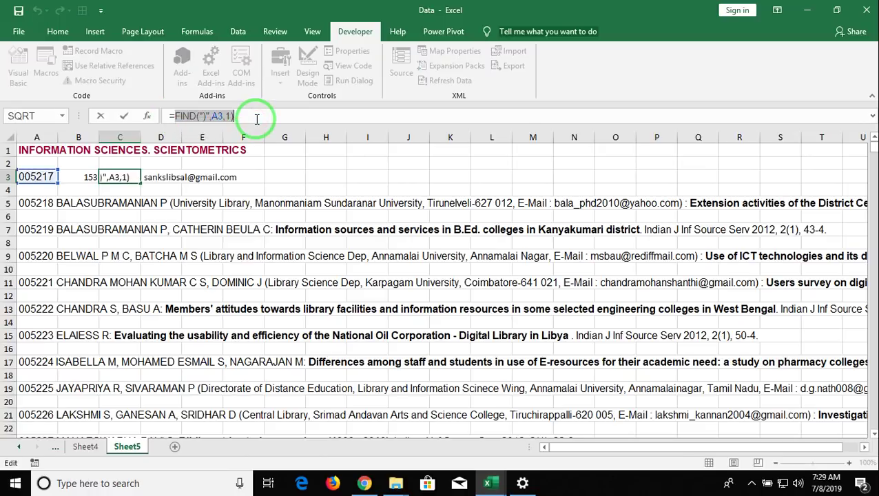
pyautogui.press('Escape')
pyautogui.press('Right')
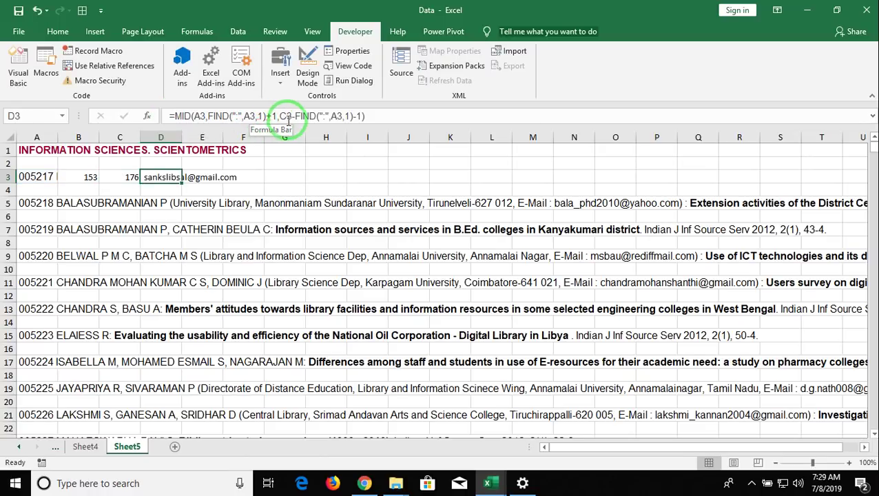
pyautogui.doubleClick(287, 116)
pyautogui.hotkey('ctrl', 'v')
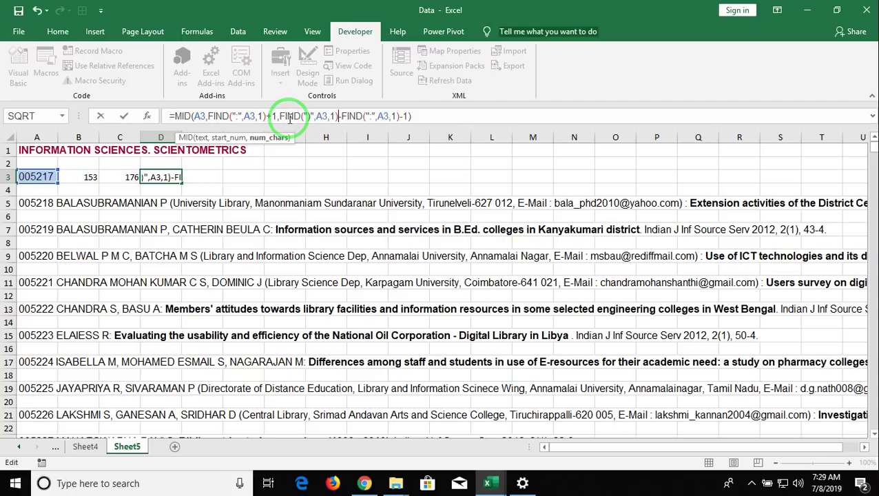
pyautogui.press('Return')
# Copy the self-contained D3 formula into B3 and clear the leftover C3 cell
pyautogui.press('Up')
pyautogui.hotkey('ctrl', 'c')
pyautogui.press('Left')
pyautogui.press('Left')
pyautogui.press('Return')
pyautogui.press('Right')
pyautogui.press('Delete')
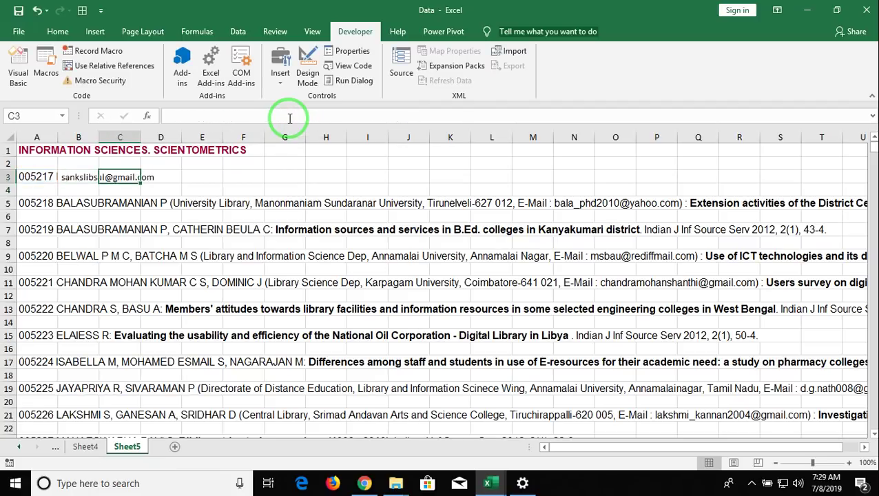
# Fill the B3 extraction formula down column B to row 2121 and return to the top
pyautogui.click(84, 176)
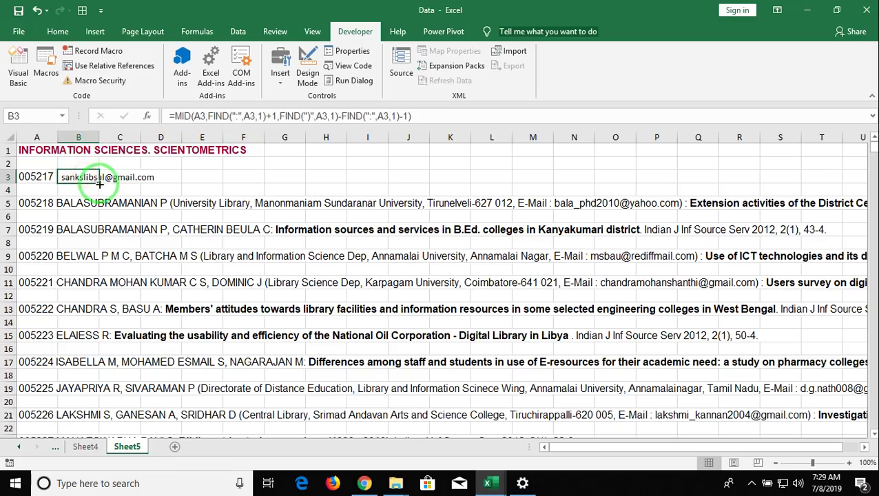
pyautogui.moveTo(101, 184); pyautogui.dragTo(109, 493)
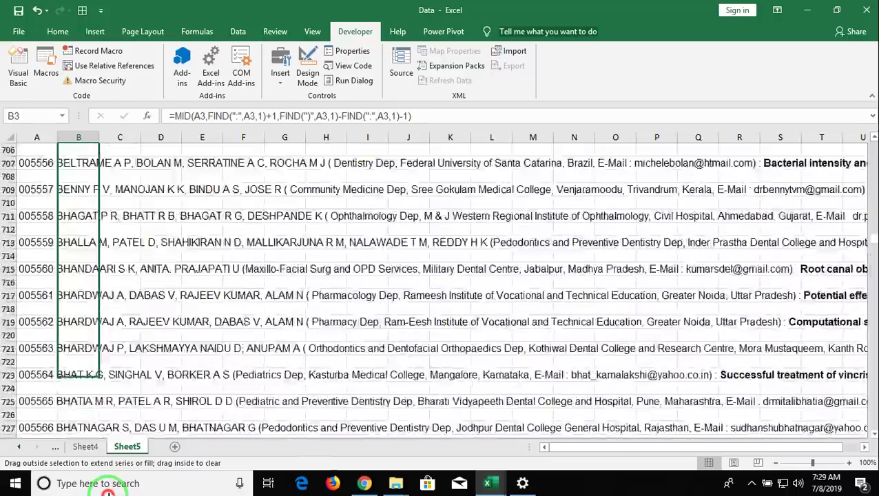
pyautogui.moveTo(108, 492); pyautogui.dragTo(104, 492)
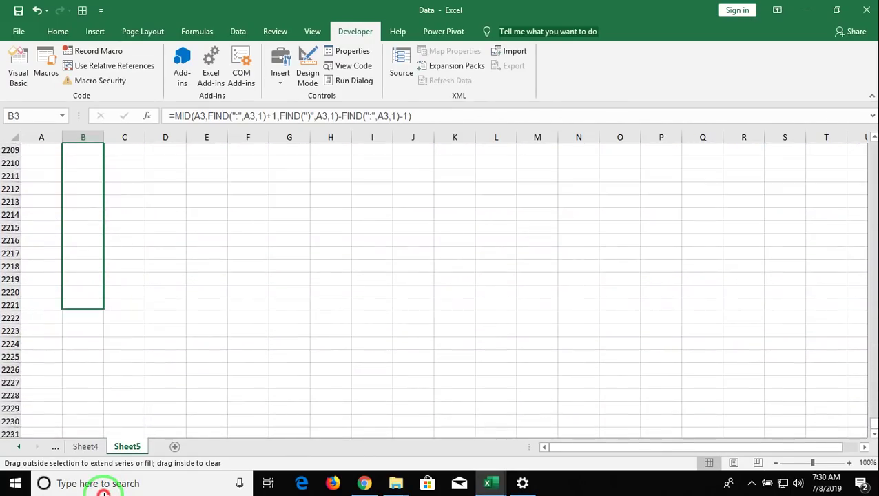
pyautogui.moveTo(104, 493)
pyautogui.mouseDown()
pyautogui.moveTo(83, 277)
pyautogui.moveTo(93, 104)
pyautogui.moveTo(89, 180)
pyautogui.moveTo(88, 172)
pyautogui.mouseUp()
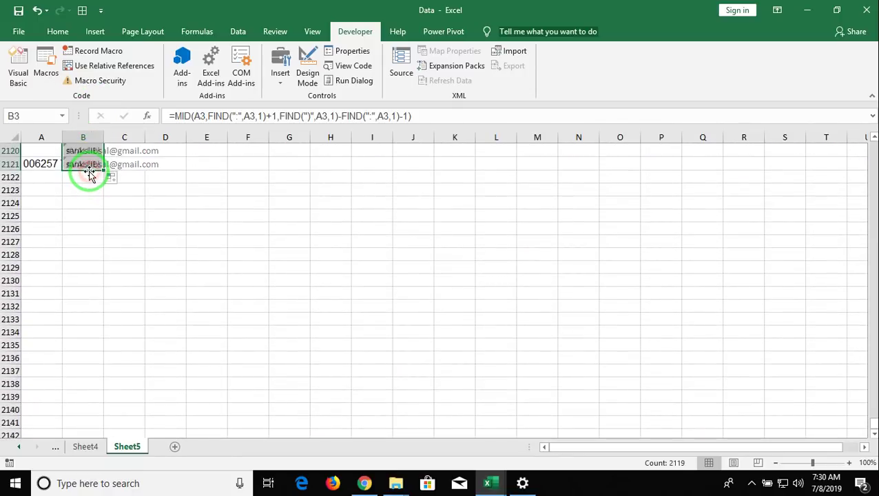
pyautogui.press('Up')
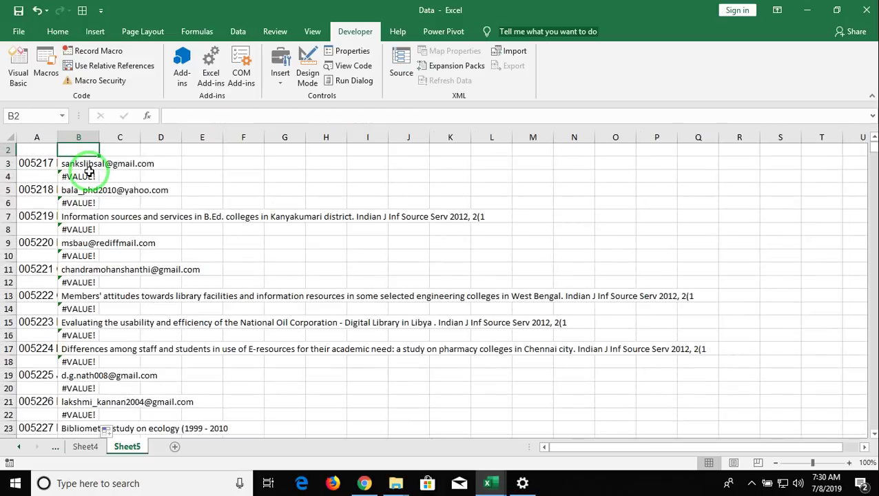
pyautogui.press('Down')
pyautogui.press('Down')
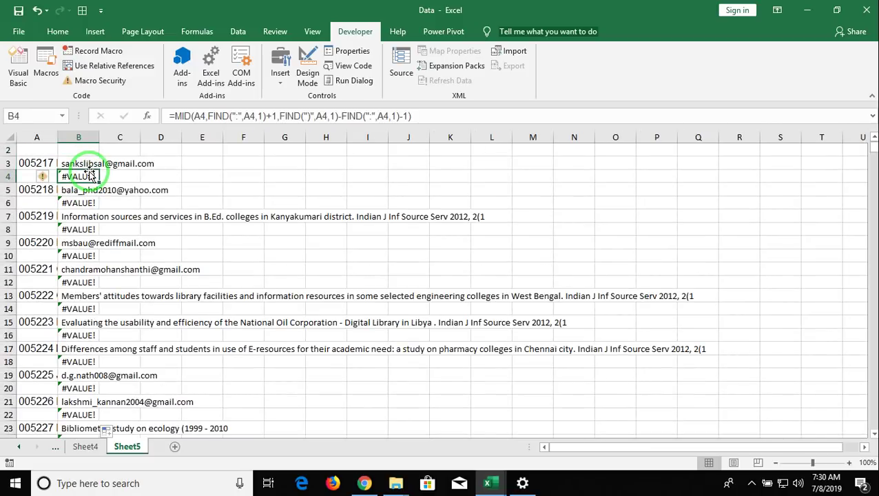
pyautogui.press('Up')
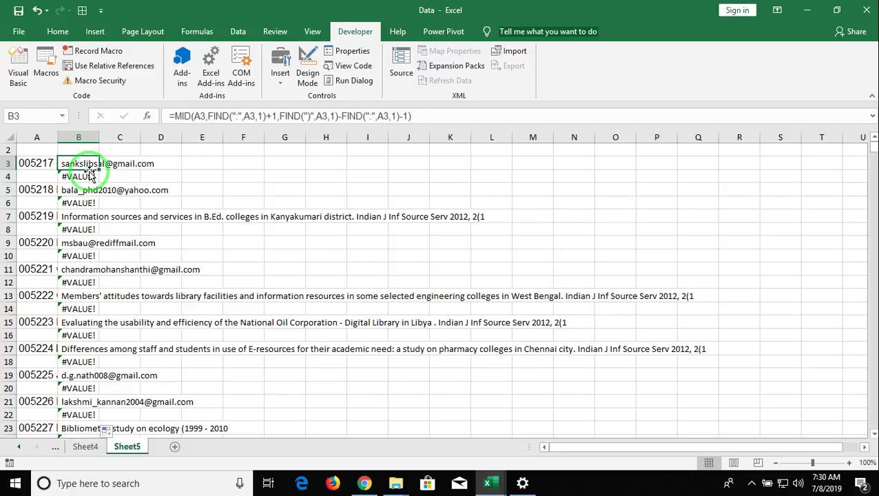
pyautogui.press('Down')
pyautogui.press('Down')
pyautogui.press('Down')
pyautogui.press('Down')
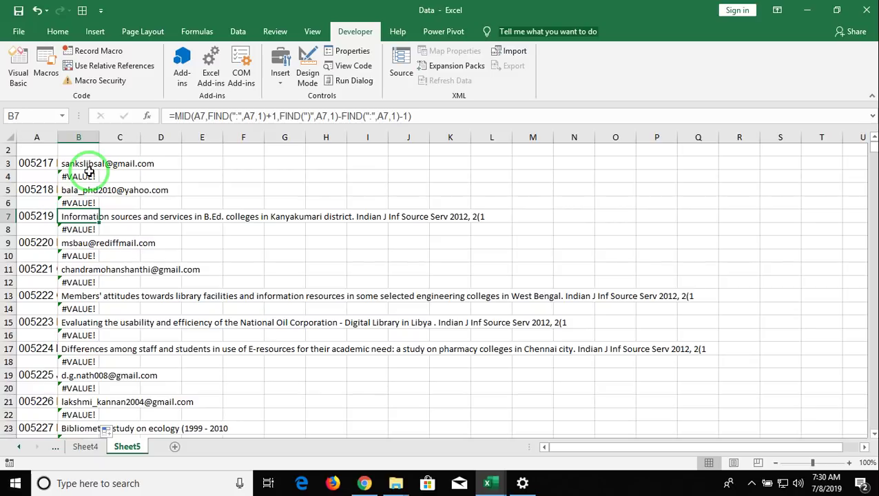
pyautogui.press('Down')
pyautogui.press('Down')
pyautogui.press('Down')
pyautogui.press('Down')
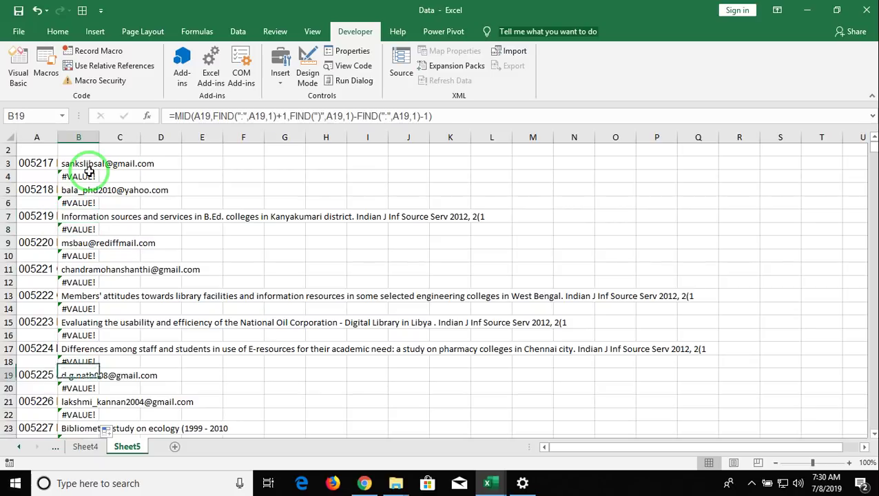
pyautogui.press('Up')
pyautogui.press('Up')
pyautogui.press('Up')
pyautogui.press('Up')
pyautogui.press('Up')
pyautogui.press('Up')
pyautogui.press('Up')
pyautogui.press('Up')
pyautogui.press('Up')
pyautogui.press('Up')
pyautogui.press('Up')
pyautogui.press('Up')
pyautogui.press('Down')
pyautogui.press('Down')
pyautogui.press('Down')
pyautogui.press('Down')
pyautogui.press('Down')
pyautogui.press('Down')
pyautogui.press('Left')
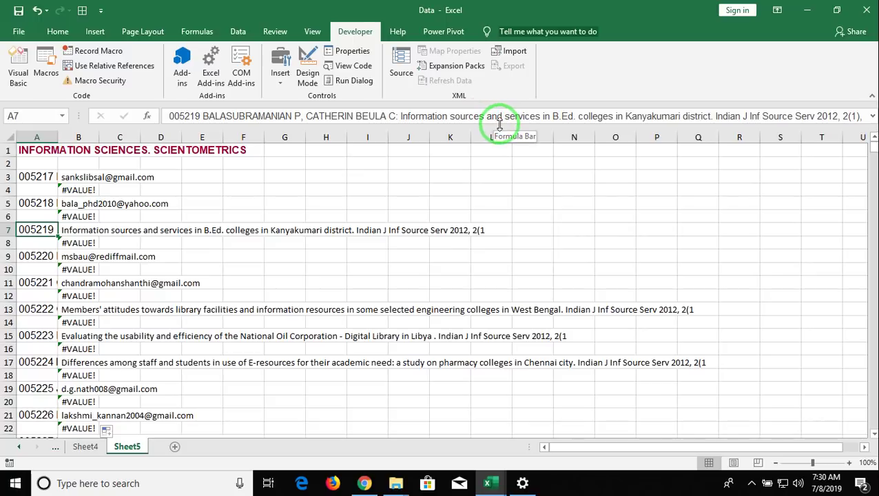
# Enlarge the formula bar, read the full A7 and A13 citations unchanged, then return to B3
pyautogui.moveTo(500, 127); pyautogui.dragTo(515, 146)
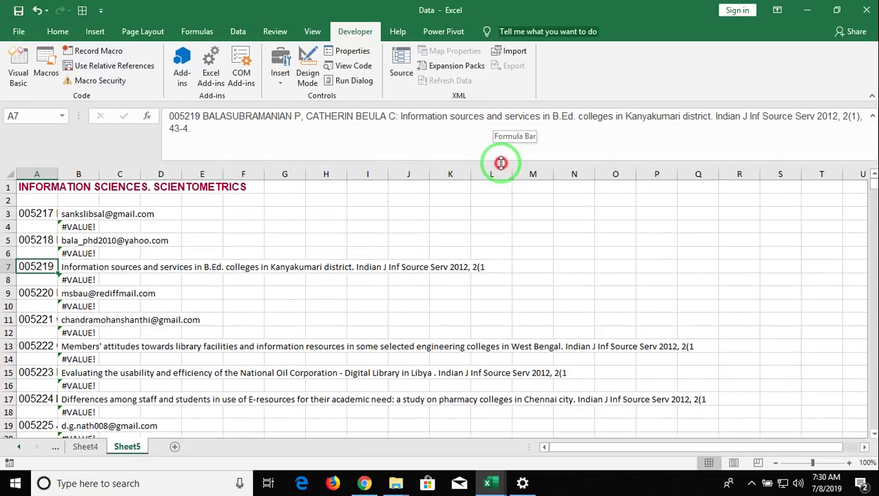
pyautogui.moveTo(533, 108)
pyautogui.mouseDown()
pyautogui.moveTo(854, 108)
pyautogui.moveTo(871, 132)
pyautogui.mouseUp()
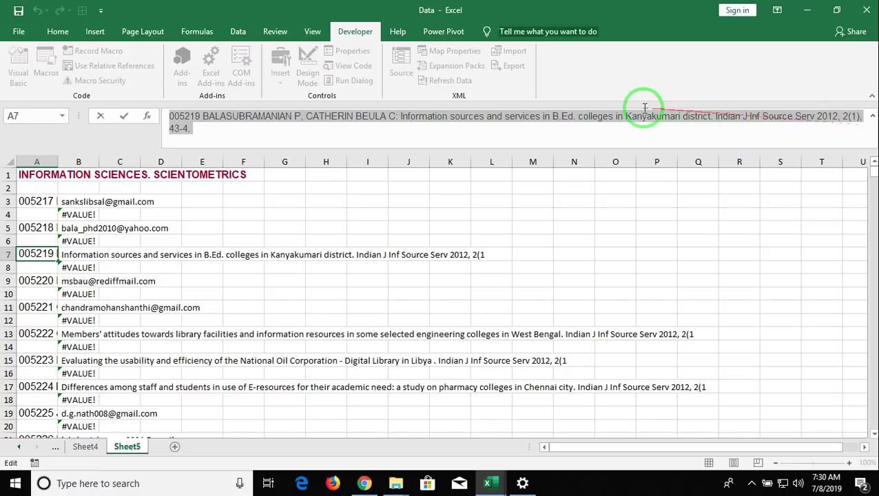
pyautogui.click(401, 117)
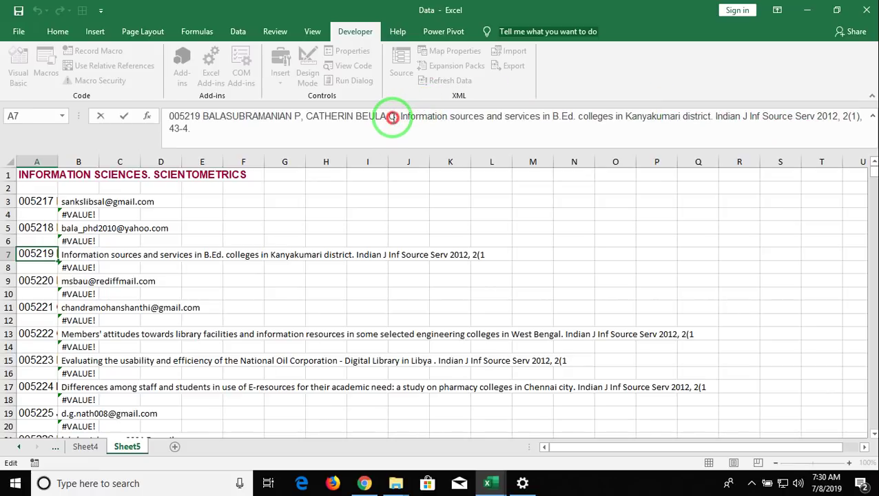
pyautogui.moveTo(401, 116); pyautogui.dragTo(447, 148)
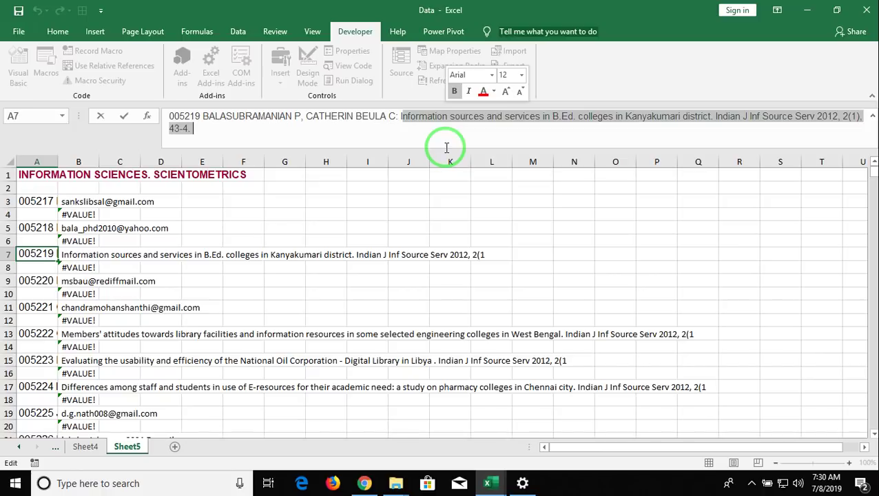
pyautogui.press('Escape')
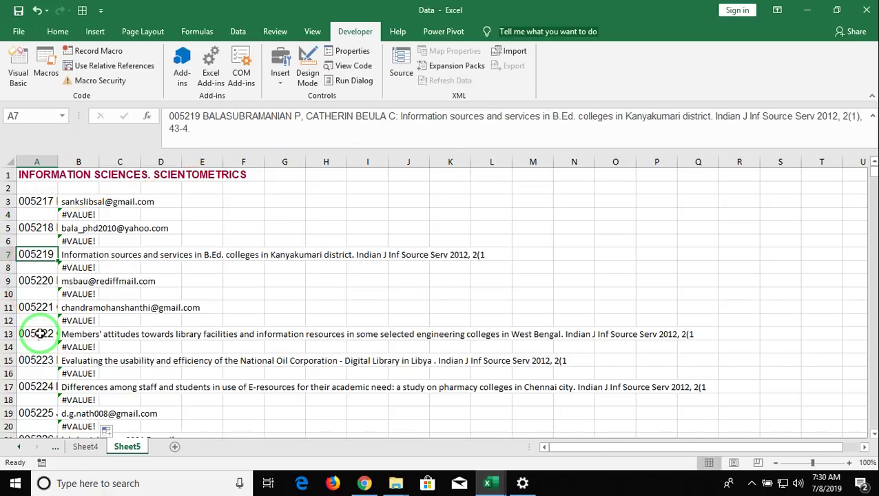
pyautogui.doubleClick(40, 334)
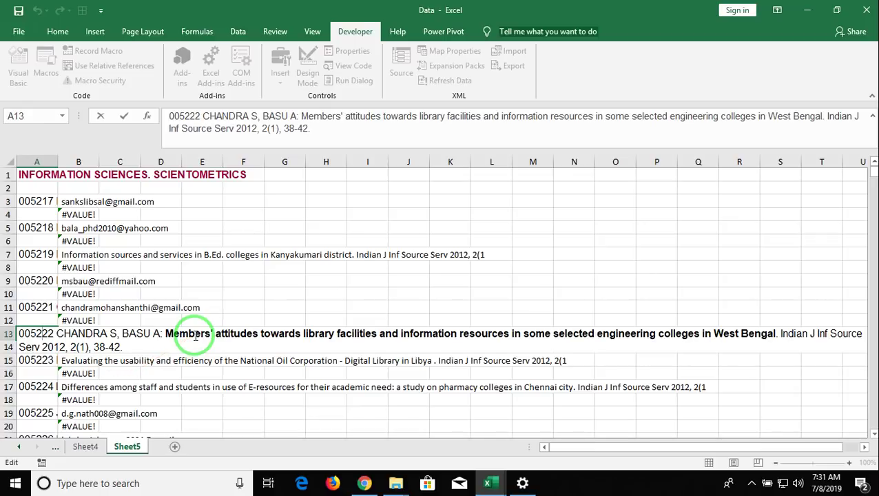
pyautogui.press('Escape')
pyautogui.press('Up')
pyautogui.press('Up')
pyautogui.press('Up')
pyautogui.press('Up')
pyautogui.press('Up')
pyautogui.press('Up')
pyautogui.press('Up')
pyautogui.press('Right')
pyautogui.press('Down')
pyautogui.press('Down')
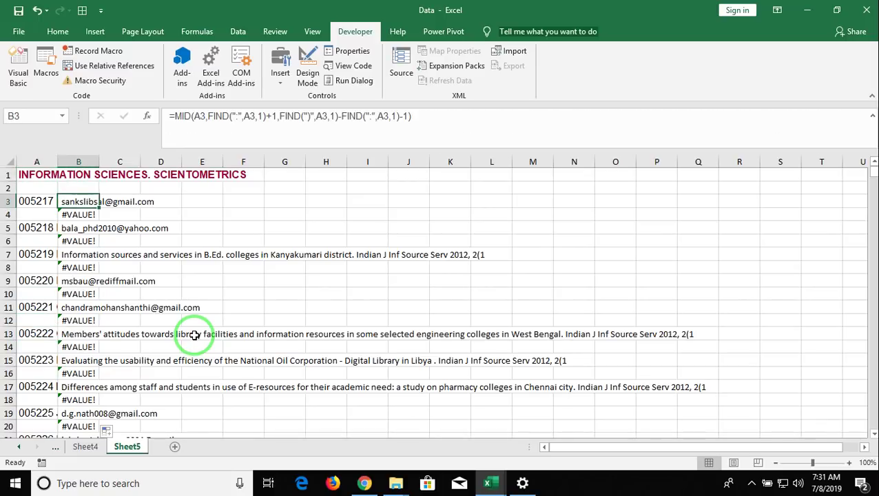
# Start B3's formula with IF(ISERROR(FIND("@",A3,1)) to test the citation for an @ sign
pyautogui.click(172, 117)
pyautogui.write('i')
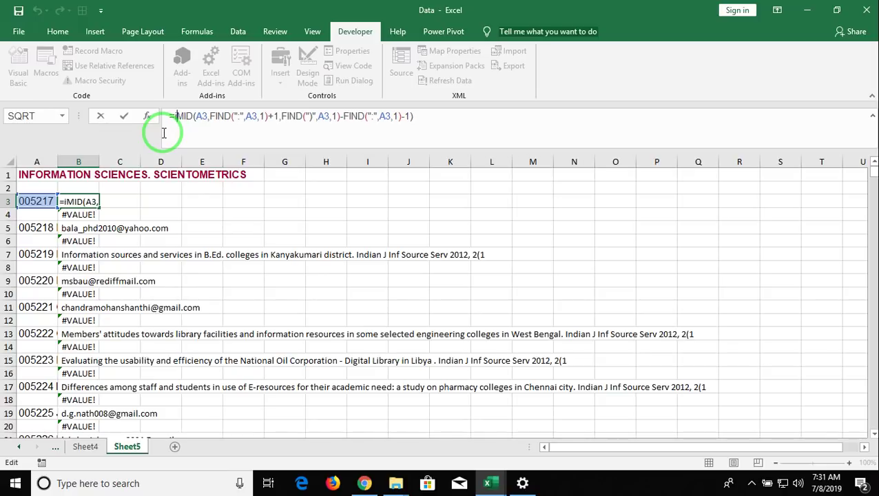
pyautogui.write('f')
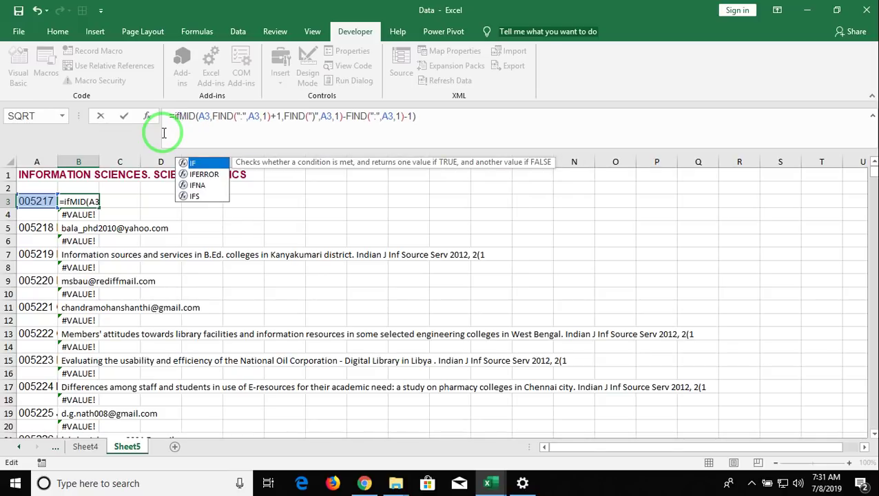
pyautogui.write('(')
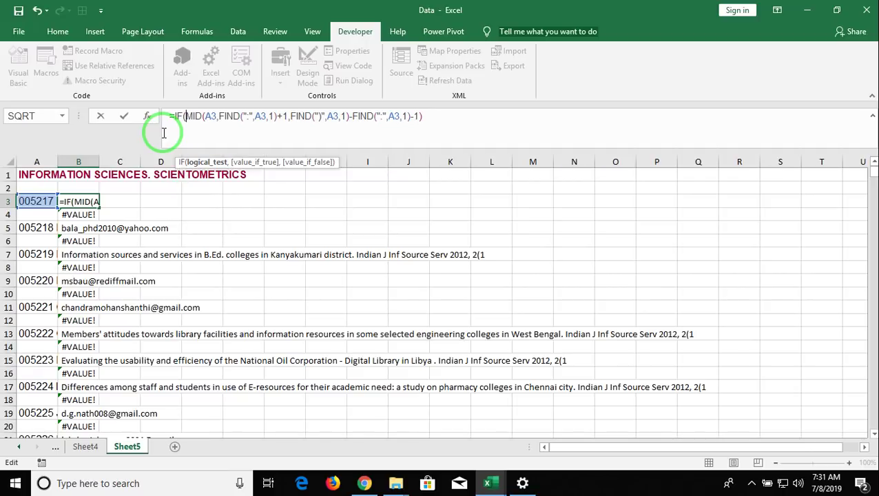
pyautogui.write('find(')
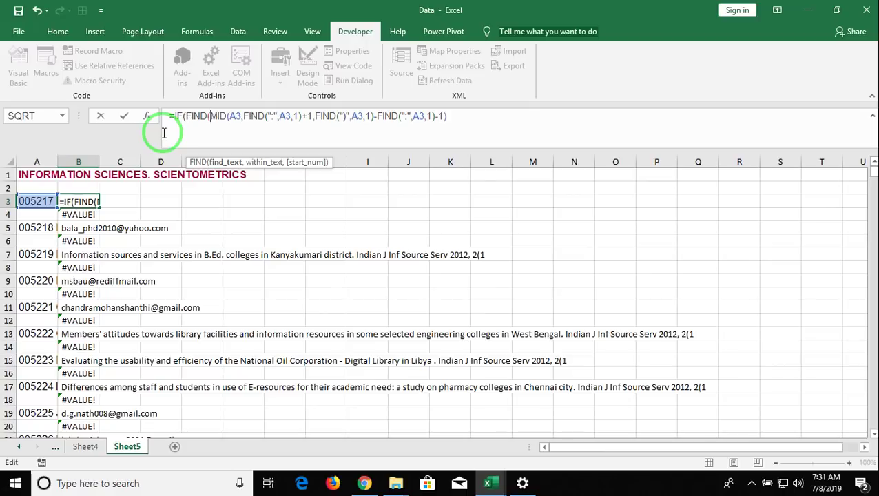
pyautogui.write('"@')
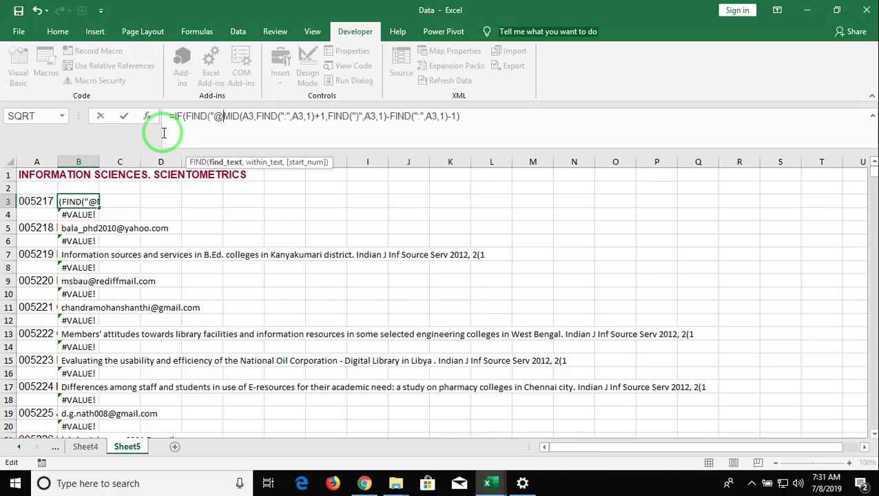
pyautogui.write('",')
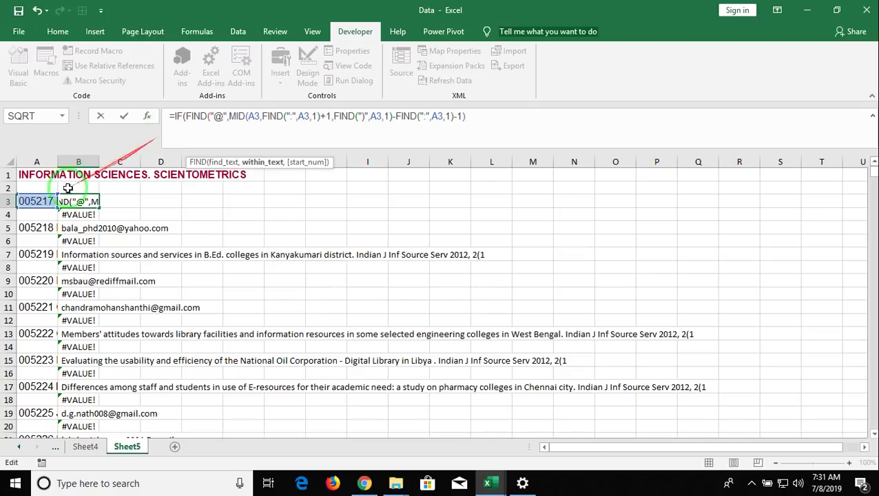
pyautogui.click(36, 202)
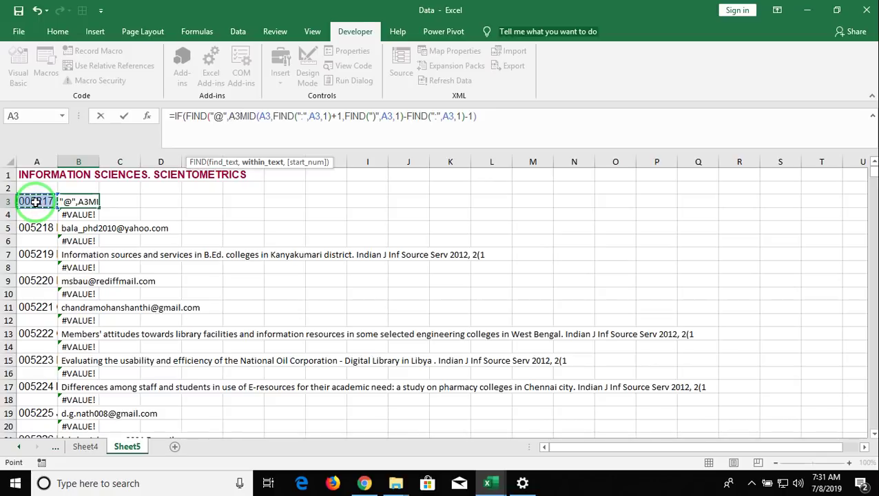
pyautogui.write(',1')
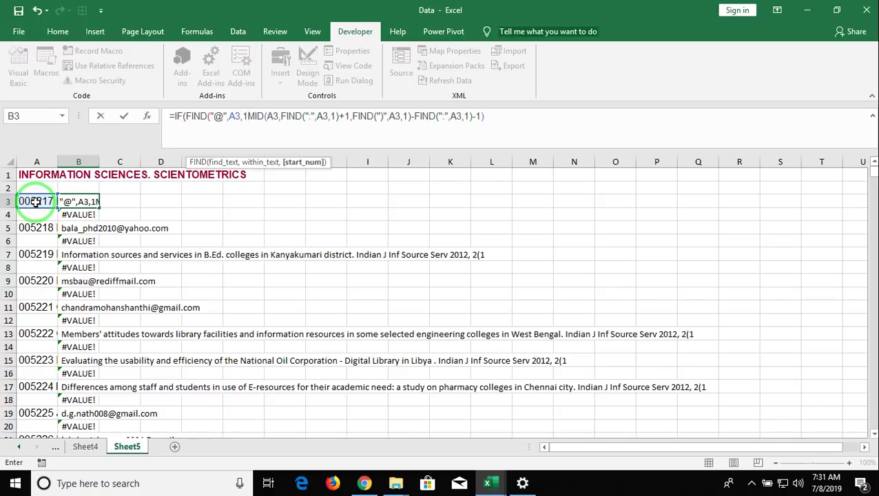
pyautogui.write(')')
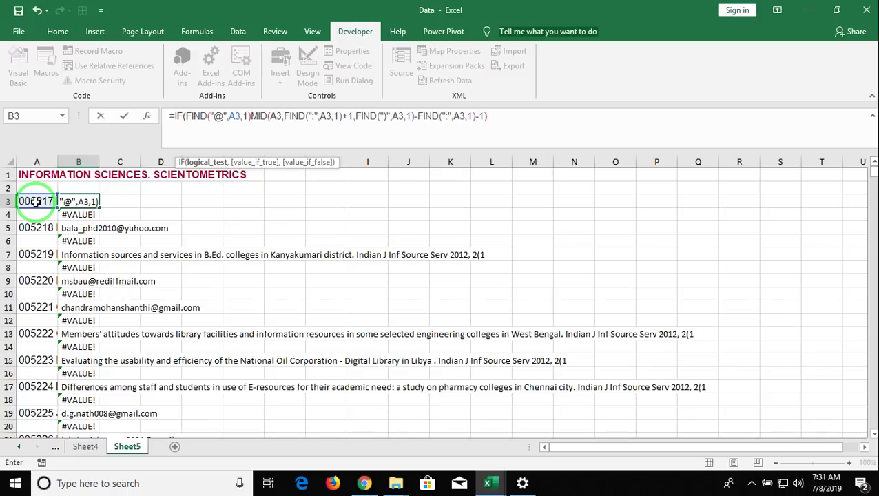
pyautogui.write(',')
pyautogui.click(198, 115)
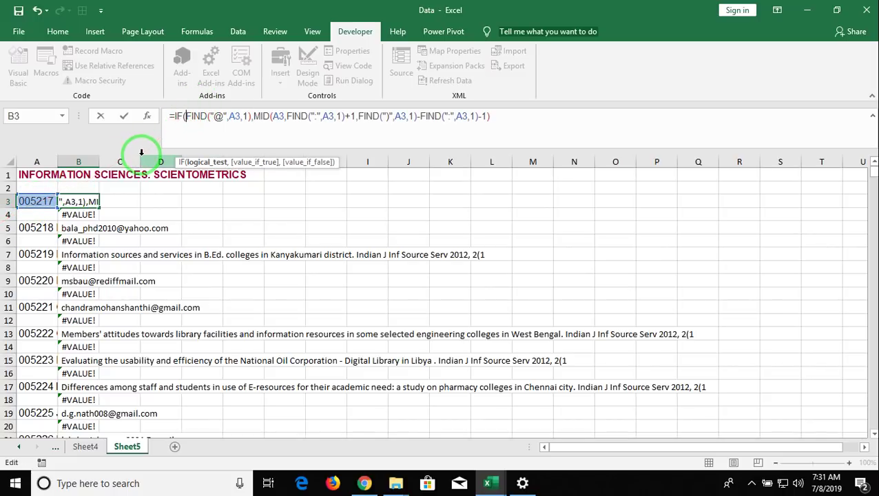
pyautogui.write('is')
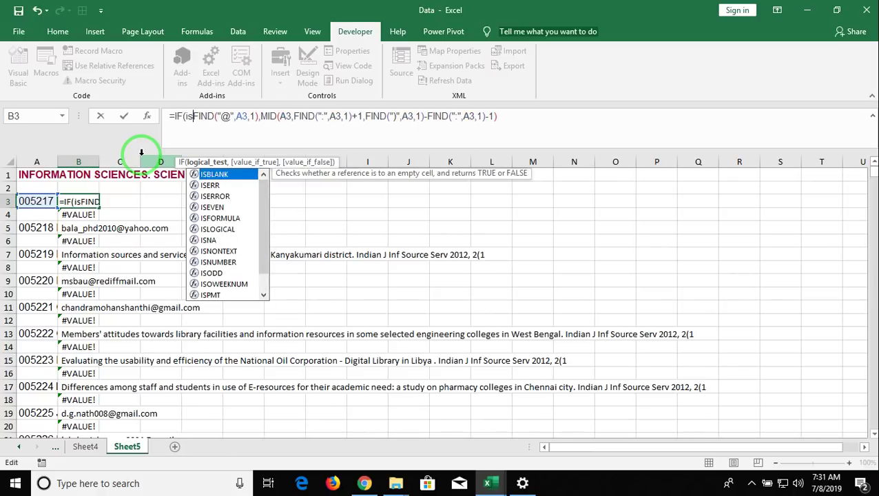
pyautogui.press('Down')
pyautogui.press('Down')
pyautogui.press('Tab')
# Close the ISERROR test and add "" as the blank result before the MID part
pyautogui.click(298, 117)
pyautogui.write(')')
pyautogui.click(298, 116)
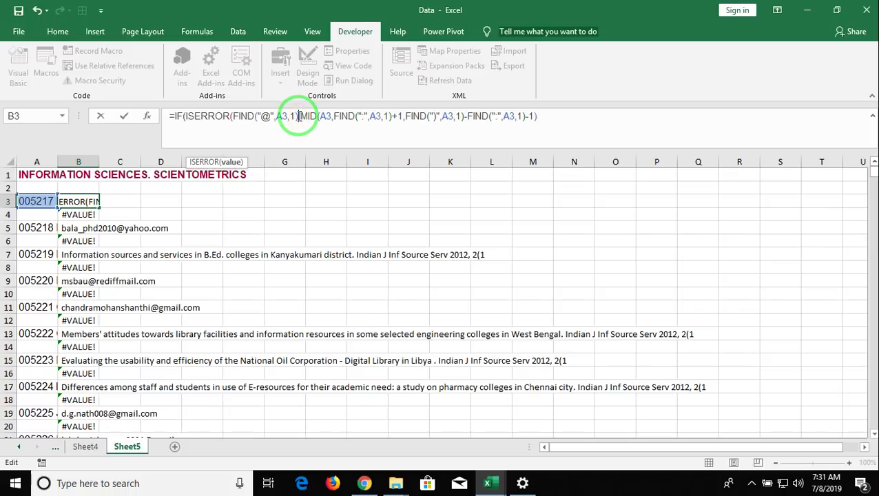
pyautogui.write('),')
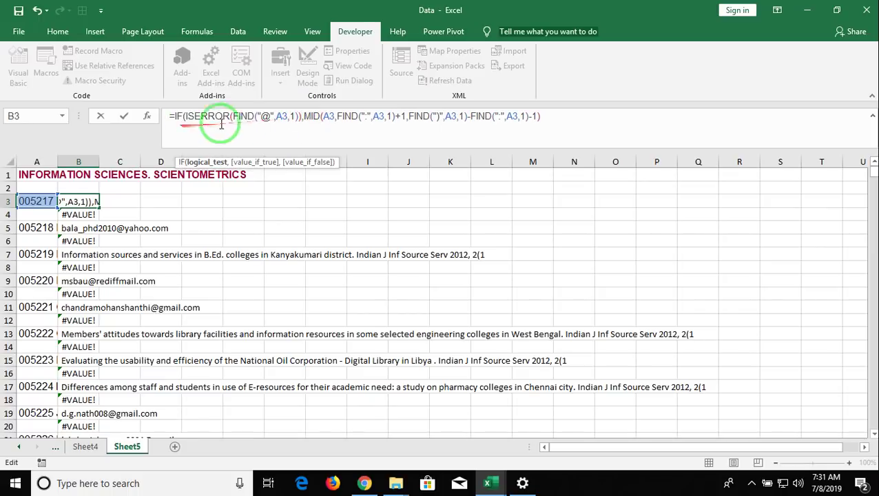
pyautogui.click(305, 116)
pyautogui.write(',')
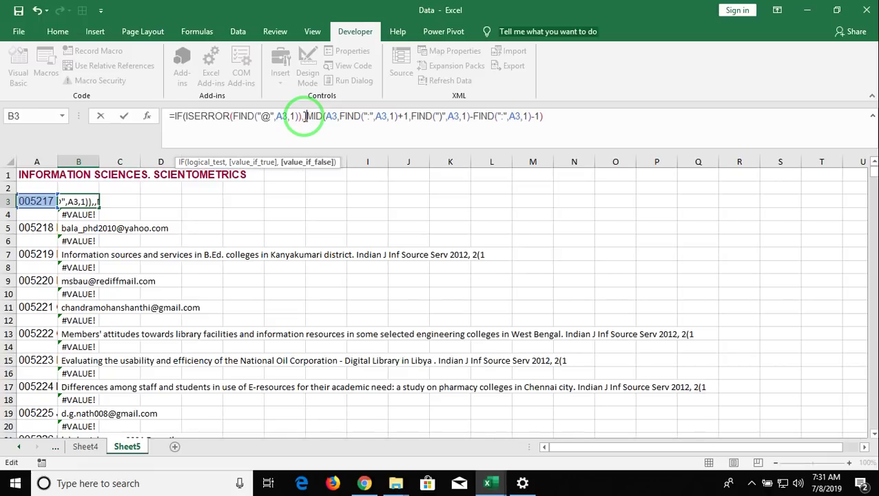
pyautogui.write('""')
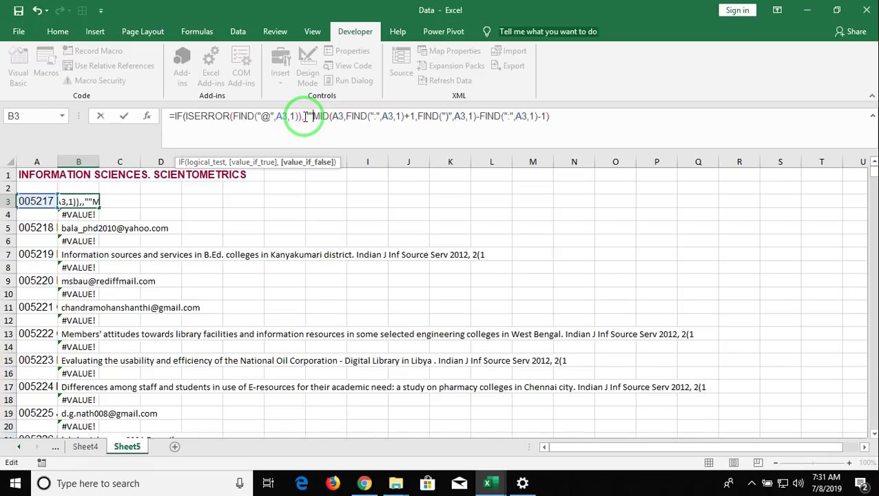
pyautogui.write(',')
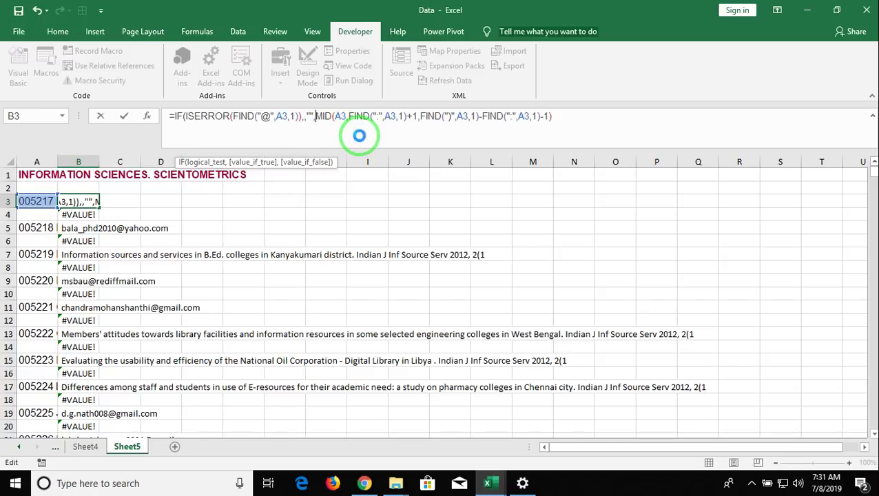
# Remove the stray comma, commit the IF formula with Excel's correction, and fill it down column B
pyautogui.press('Return')
pyautogui.press('Return')
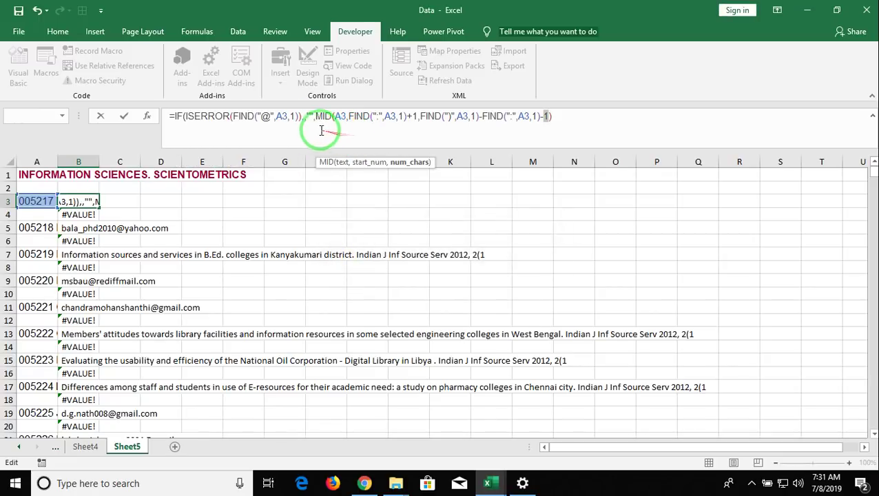
pyautogui.click(306, 117)
pyautogui.press('BackSpace')
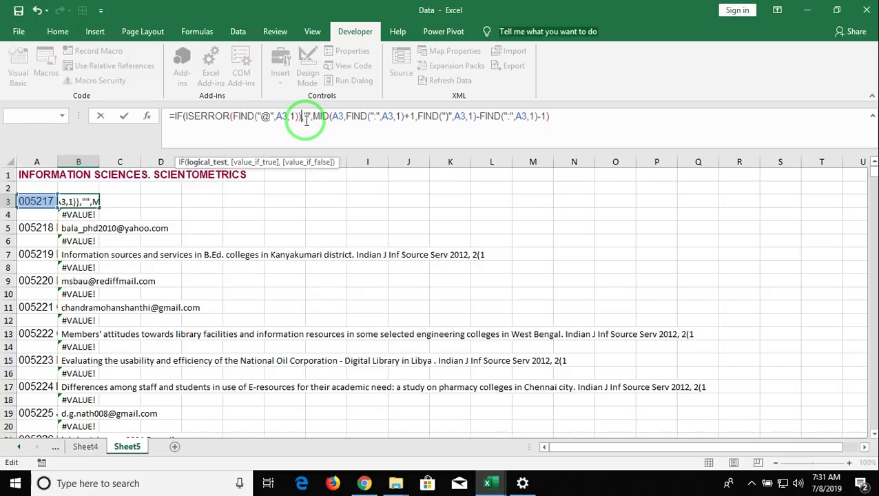
pyautogui.press('Return')
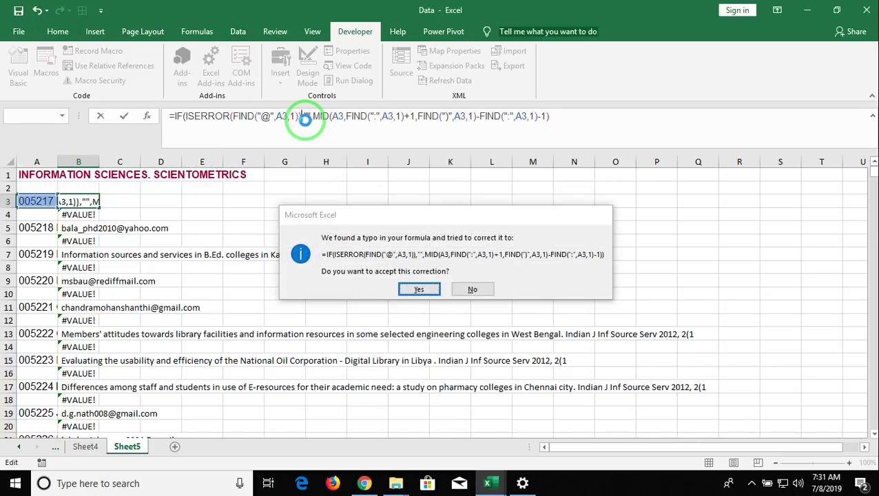
pyautogui.press('Return')
pyautogui.press('Up')
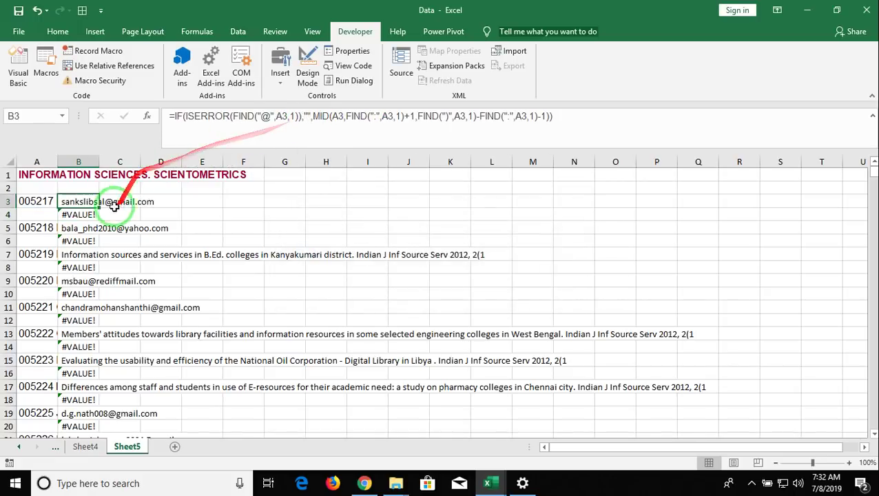
pyautogui.doubleClick(98, 209)
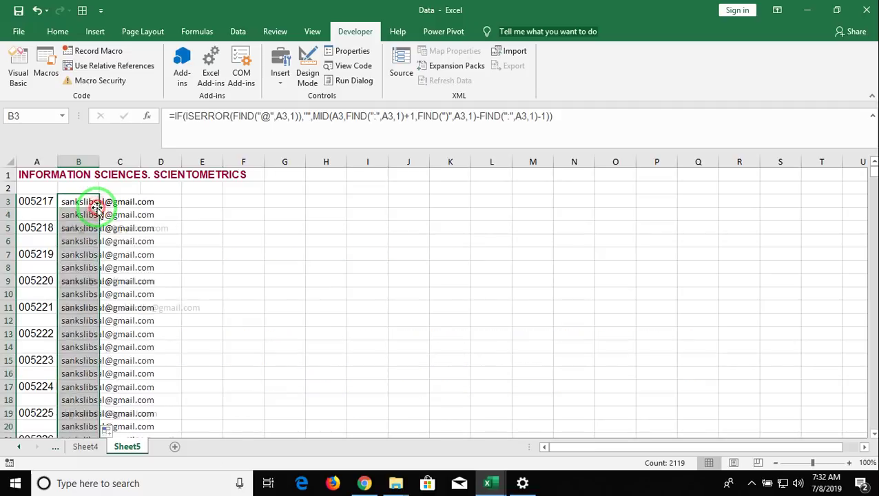
# Inspect the full citation text in A13 without changing it
pyautogui.click(34, 307)
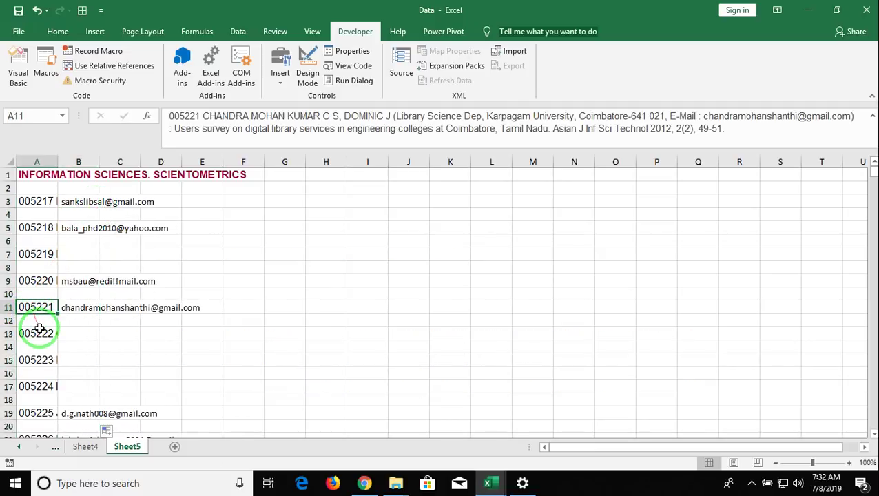
pyautogui.doubleClick(40, 334)
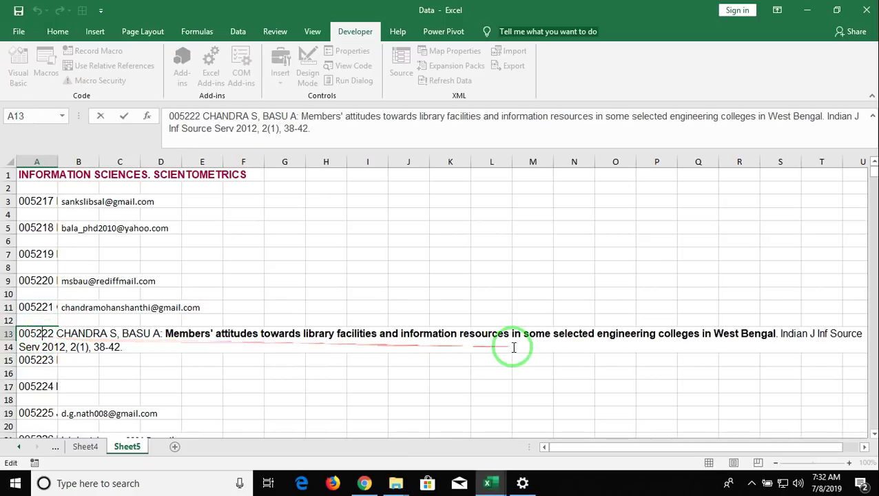
pyautogui.moveTo(625, 446); pyautogui.dragTo(651, 456)
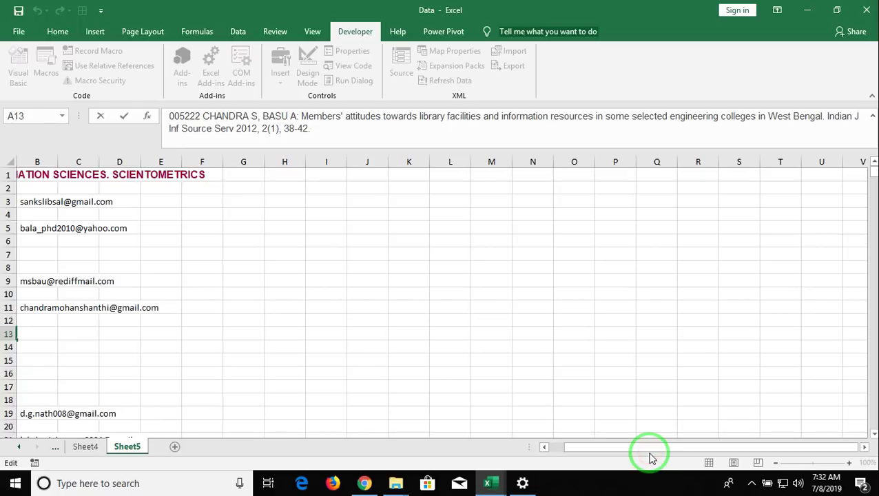
pyautogui.press('Escape')
# Scan down column A to row 223 and select B223, which still shows #VALUE!
pyautogui.press('Down')
pyautogui.press('Down')
pyautogui.press('Down')
pyautogui.press('Down')
pyautogui.press('Down')
pyautogui.press('Down')
pyautogui.press('Down')
pyautogui.press('Down')
pyautogui.press('Down')
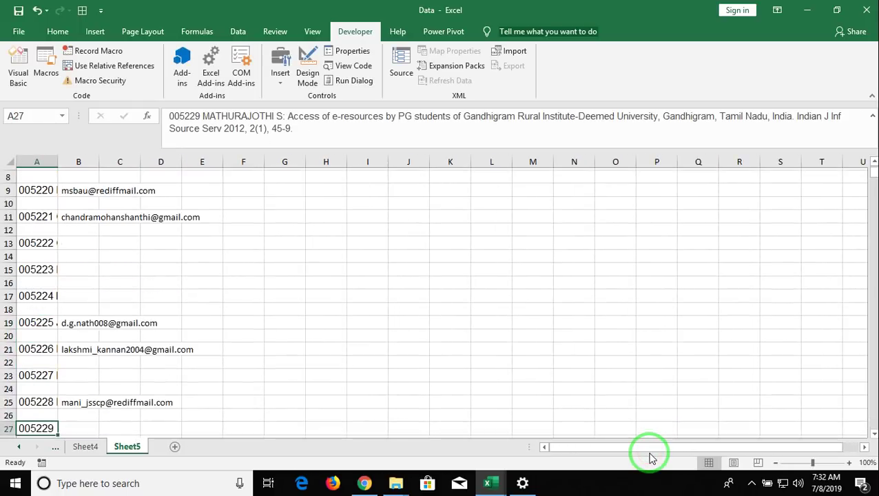
pyautogui.press('Down')
pyautogui.press('Down')
pyautogui.press('Down')
pyautogui.press('Down')
pyautogui.press('Down')
pyautogui.press('Down')
pyautogui.press('Down')
pyautogui.press('Down')
pyautogui.press('Down')
pyautogui.press('Down')
pyautogui.press('Down')
pyautogui.press('Down')
pyautogui.press('Down')
pyautogui.press('Down')
pyautogui.press('Down')
pyautogui.press('Down')
pyautogui.press('Down')
pyautogui.press('Down')
pyautogui.press('Down')
pyautogui.press('Down')
pyautogui.press('Down')
pyautogui.press('Down')
pyautogui.press('Down')
pyautogui.press('Down')
pyautogui.press('Down')
pyautogui.press('Down')
pyautogui.press('Down')
pyautogui.press('Down')
pyautogui.press('Down')
pyautogui.press('Down')
pyautogui.press('Down')
pyautogui.press('Down')
pyautogui.press('Down')
pyautogui.press('Down')
pyautogui.press('Down')
pyautogui.press('Down')
pyautogui.press('Down')
pyautogui.press('Down')
pyautogui.press('Down')
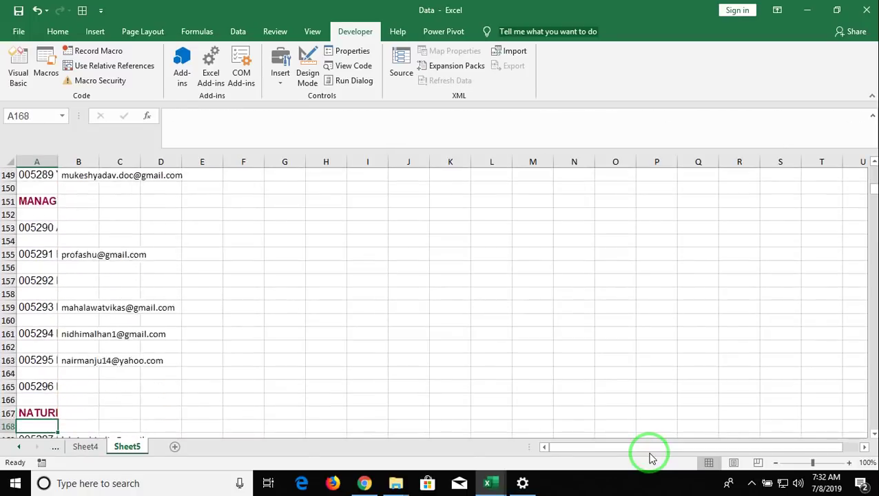
pyautogui.press('Down')
pyautogui.press('Down')
pyautogui.press('Down')
pyautogui.press('Down')
pyautogui.press('Down')
pyautogui.press('Down')
pyautogui.press('Down')
pyautogui.press('Down')
pyautogui.press('Down')
pyautogui.press('Down')
pyautogui.press('Down')
pyautogui.press('Down')
pyautogui.press('Down')
pyautogui.press('Down')
pyautogui.press('Down')
pyautogui.press('Down')
pyautogui.press('Down')
pyautogui.press('Down')
pyautogui.press('Down')
pyautogui.press('Down')
pyautogui.press('Up')
pyautogui.press('Up')
pyautogui.press('Up')
pyautogui.press('Up')
pyautogui.press('Up')
pyautogui.press('Up')
pyautogui.press('Up')
pyautogui.press('Up')
pyautogui.press('Down')
pyautogui.press('Down')
pyautogui.press('Down')
pyautogui.press('Down')
pyautogui.press('Up')
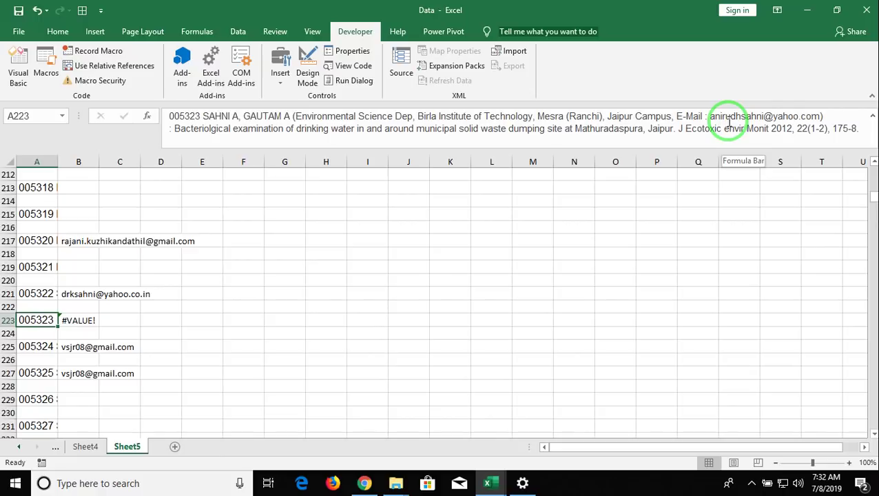
pyautogui.press('Right')
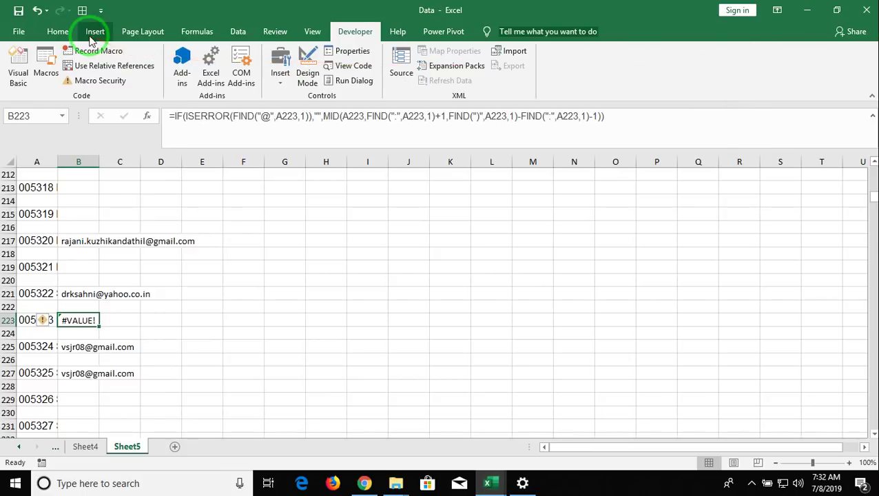
# Start Evaluate Formula on B223 and evaluate the A223 reference, @ search and ISERROR check
pyautogui.click(58, 32)
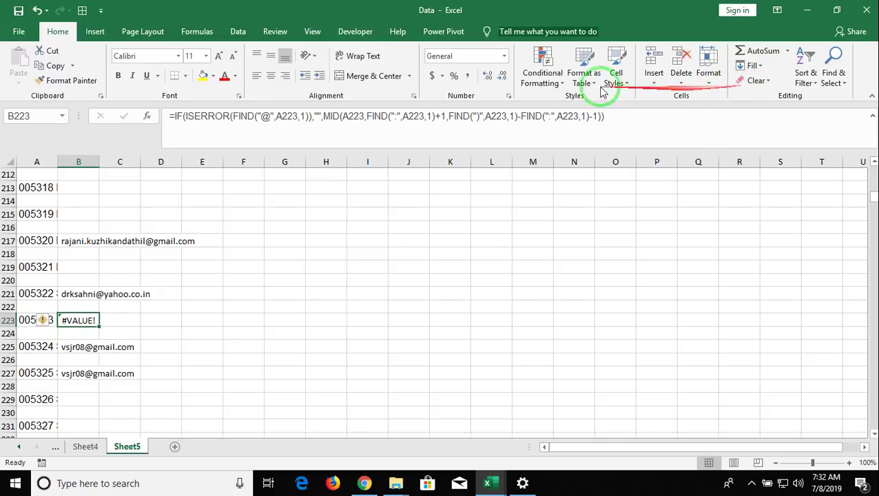
pyautogui.click(195, 32)
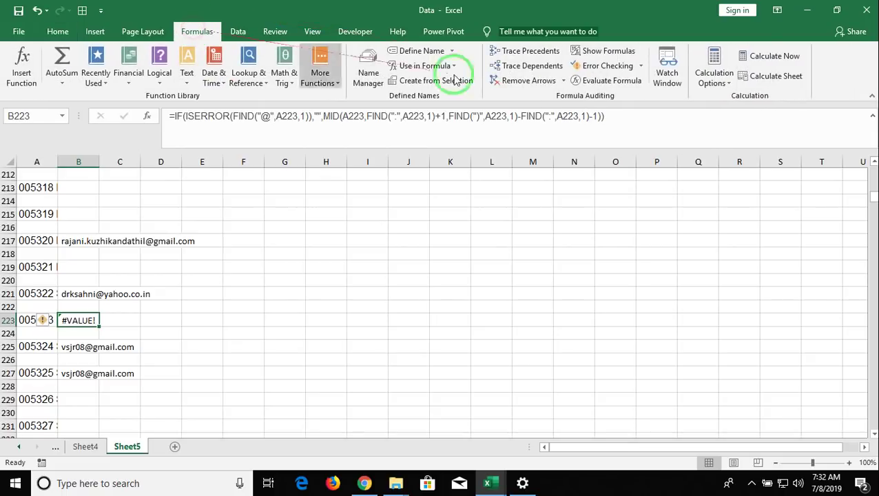
pyautogui.click(581, 84)
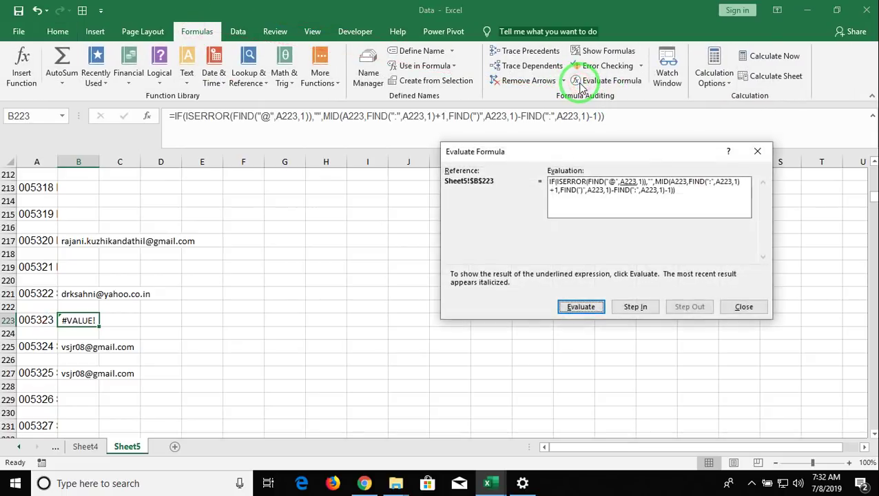
pyautogui.click(596, 310)
pyautogui.click(596, 311)
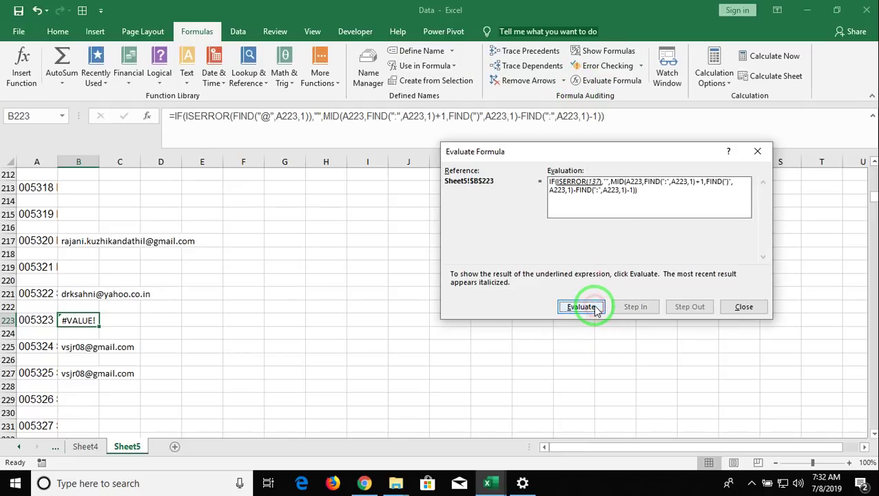
pyautogui.click(597, 311)
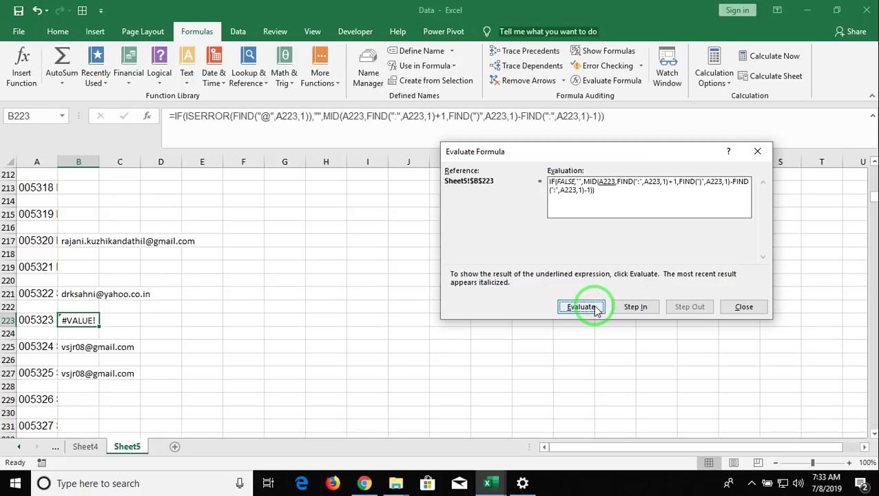
# Continue evaluating B223's IF formula into its MID calculation
pyautogui.click(596, 311)
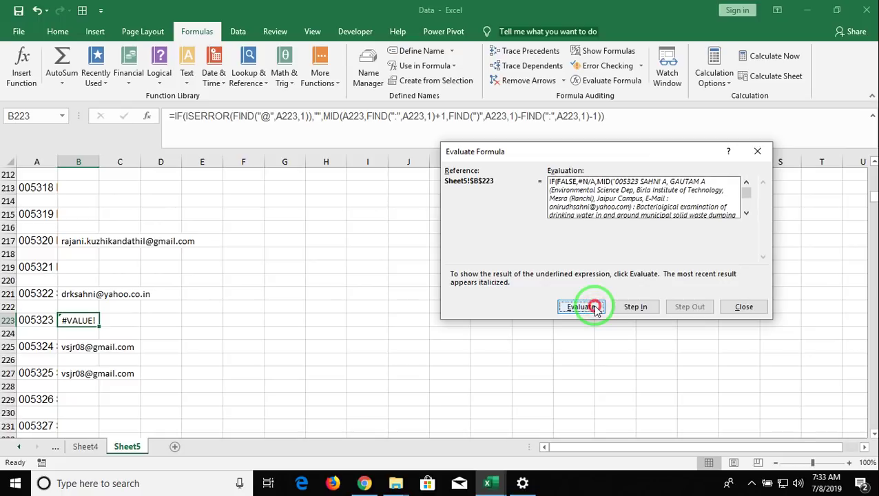
pyautogui.click(597, 310)
pyautogui.click(746, 213)
pyautogui.moveTo(747, 216); pyautogui.dragTo(748, 216)
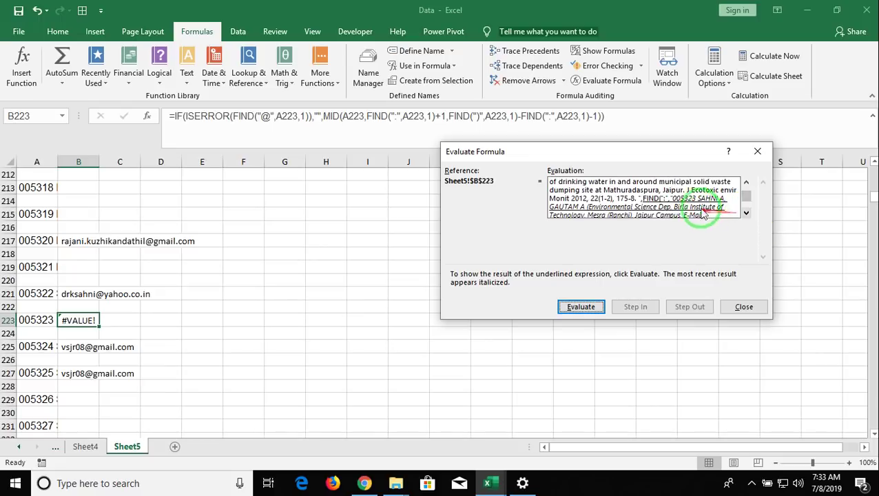
pyautogui.click(587, 312)
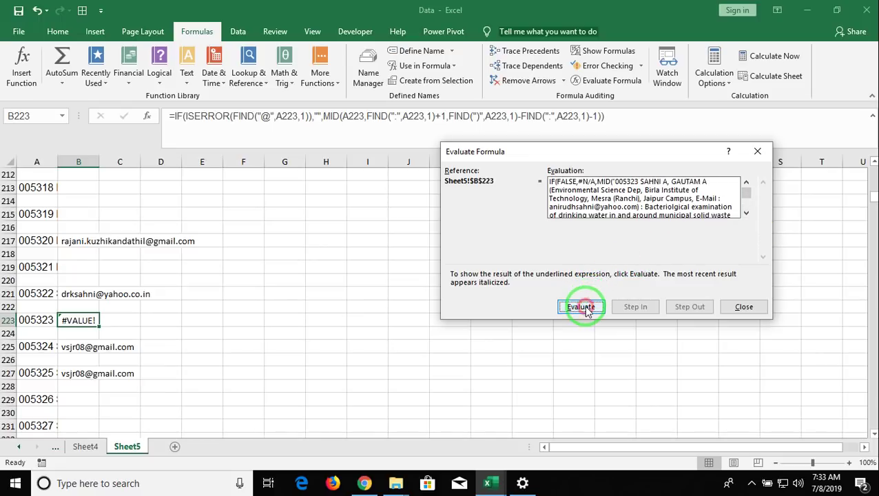
pyautogui.click(746, 214)
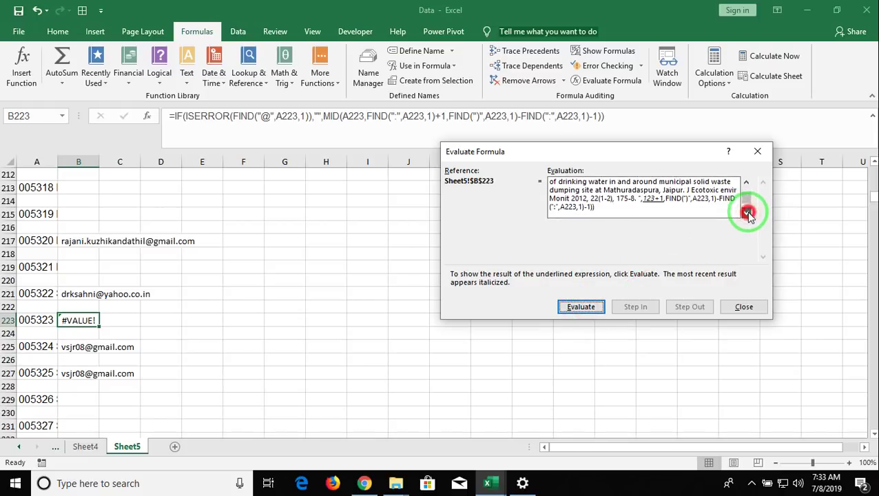
pyautogui.click(746, 183)
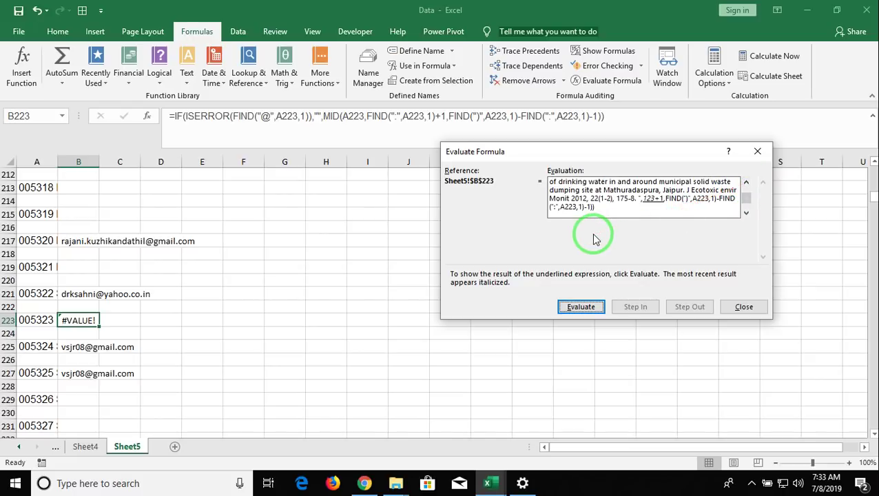
pyautogui.click(572, 310)
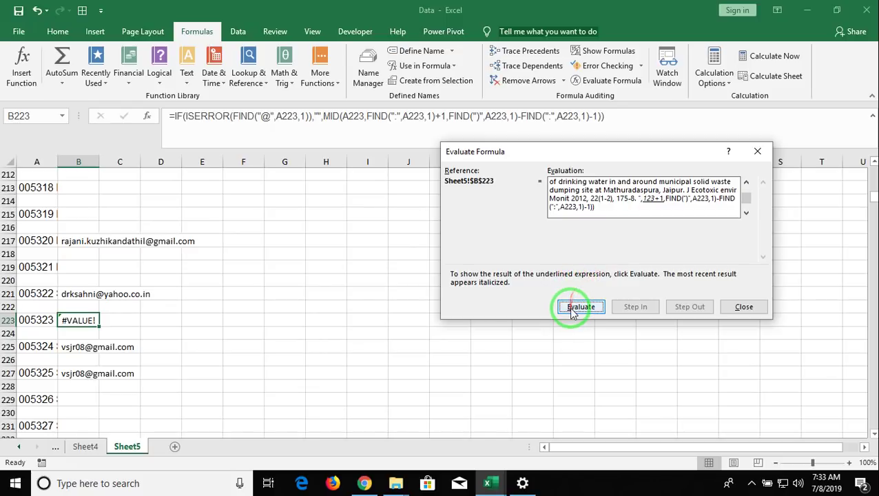
pyautogui.click(572, 310)
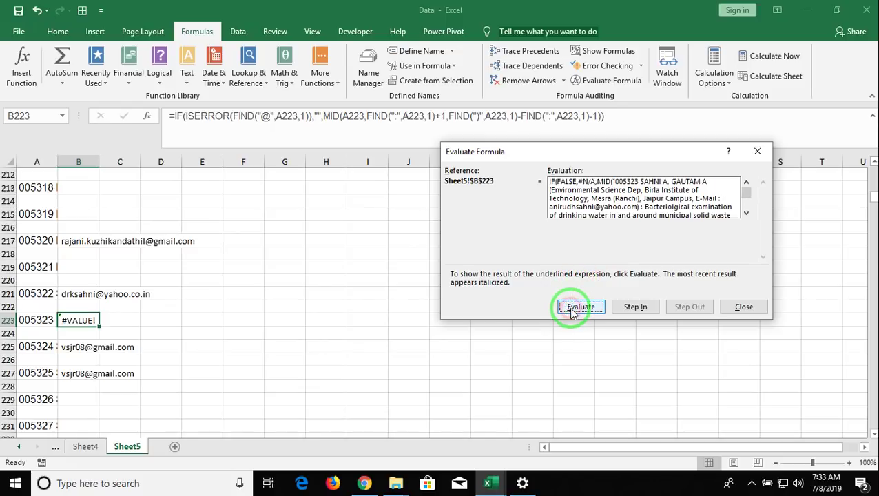
pyautogui.click(745, 214)
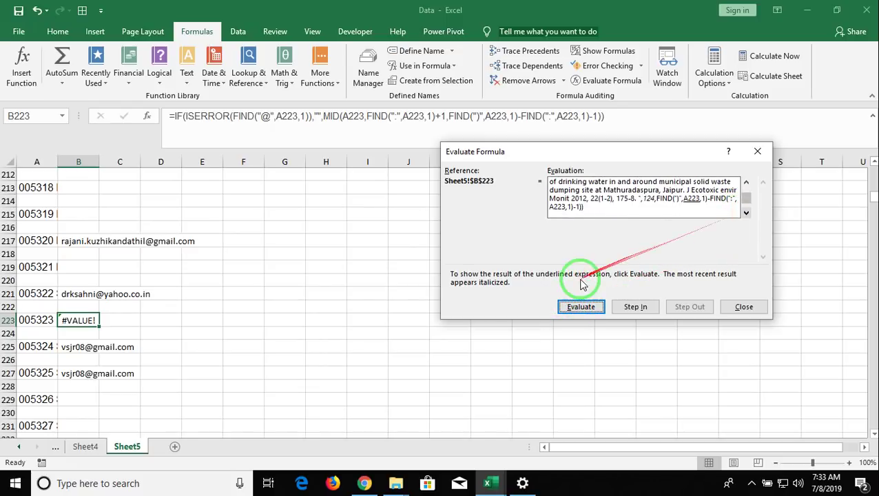
# Evaluate the MID part down to its #VALUE! result, then close the evaluation
pyautogui.click(579, 310)
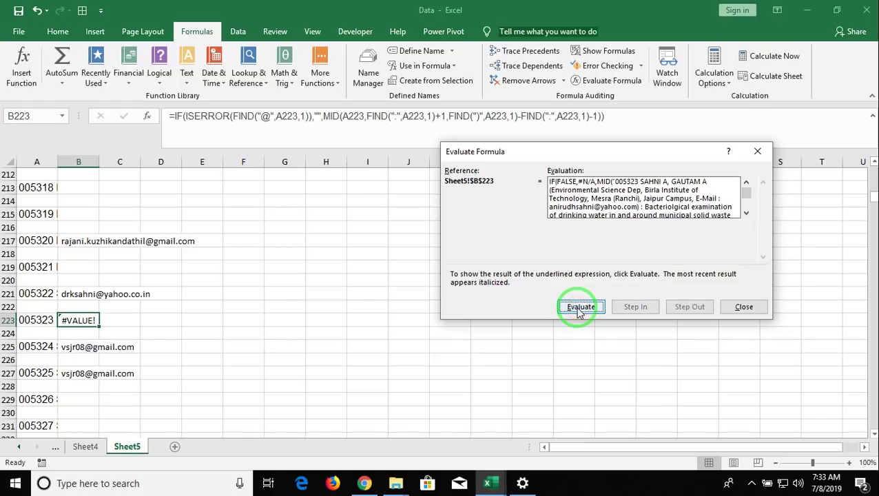
pyautogui.click(584, 314)
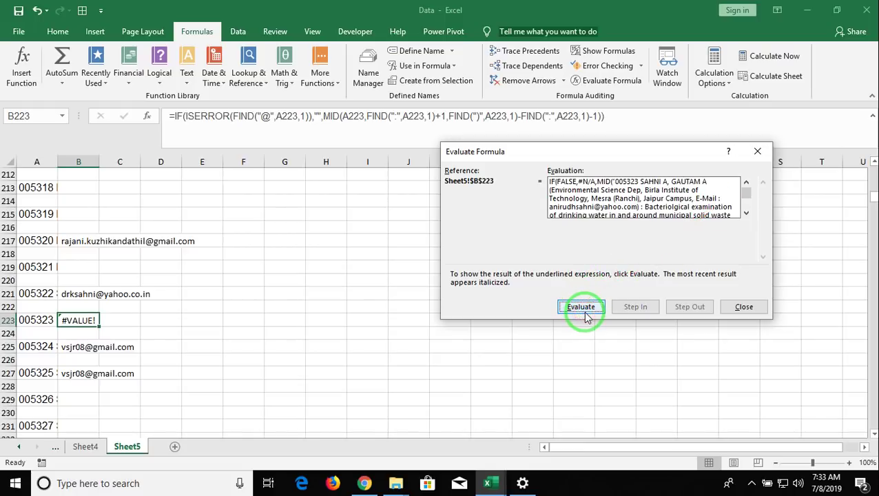
pyautogui.click(585, 313)
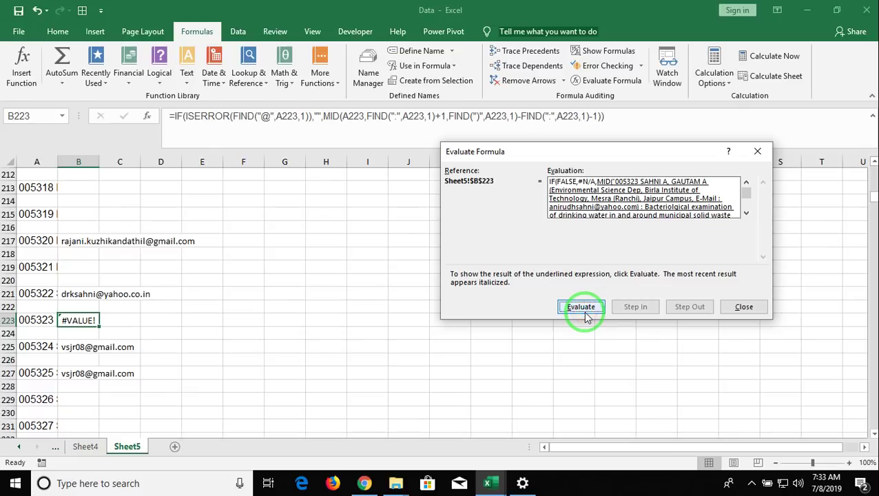
pyautogui.click(746, 212)
pyautogui.click(747, 212)
pyautogui.click(747, 212)
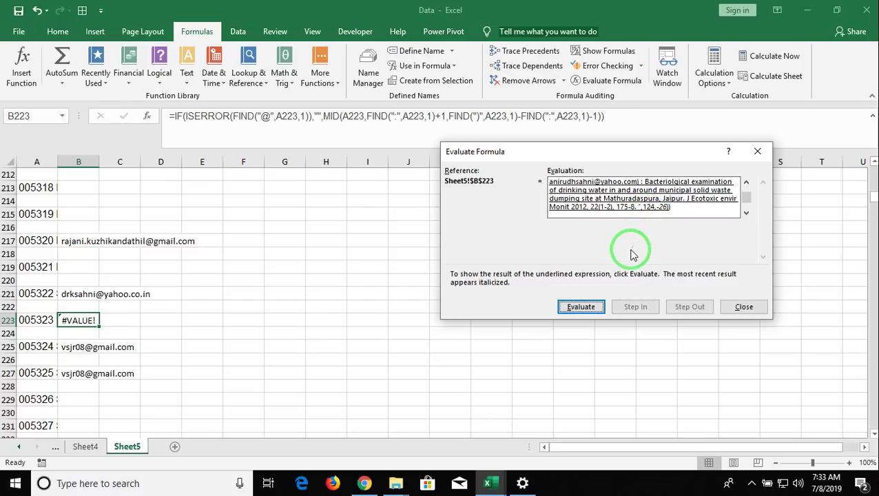
pyautogui.click(581, 307)
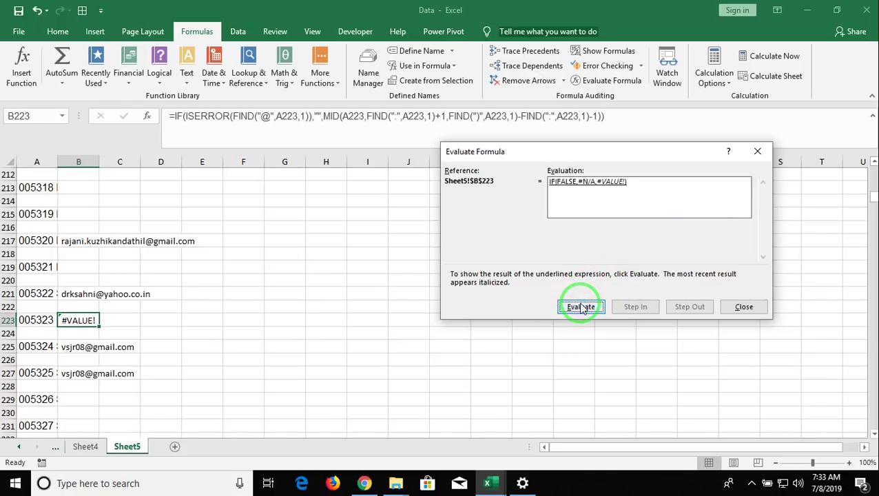
pyautogui.click(580, 307)
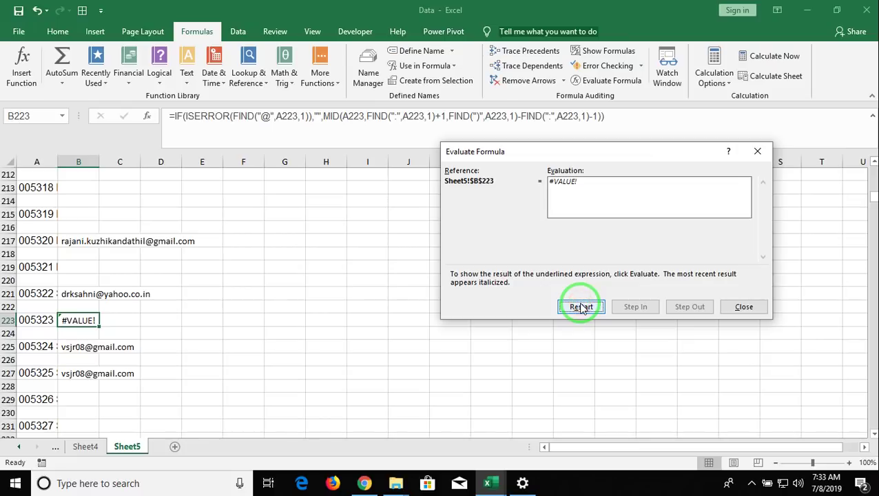
pyautogui.click(748, 308)
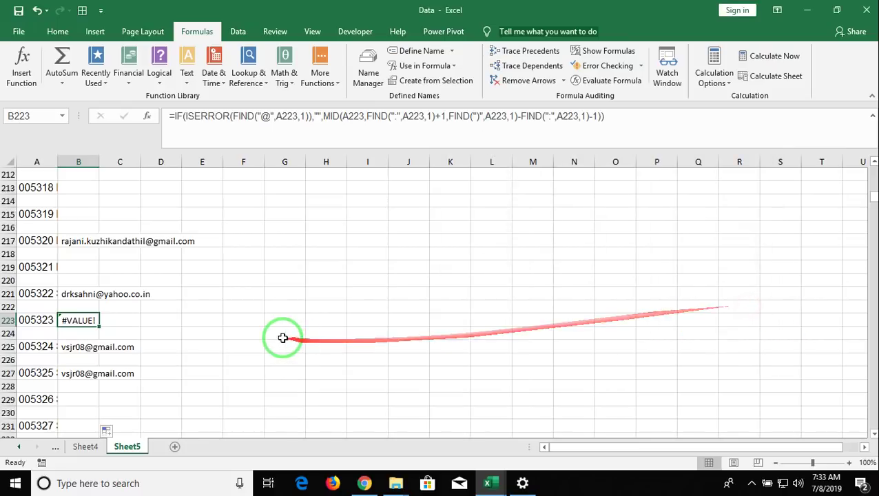
# Check A223's citation and enter =FIND(":",A223,1) in C223, returning 123
pyautogui.doubleClick(36, 320)
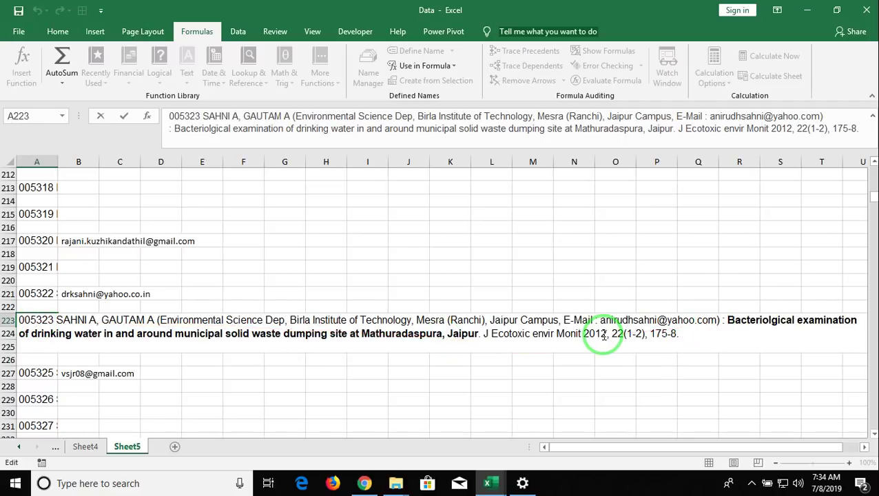
pyautogui.press('Escape')
pyautogui.press('Down')
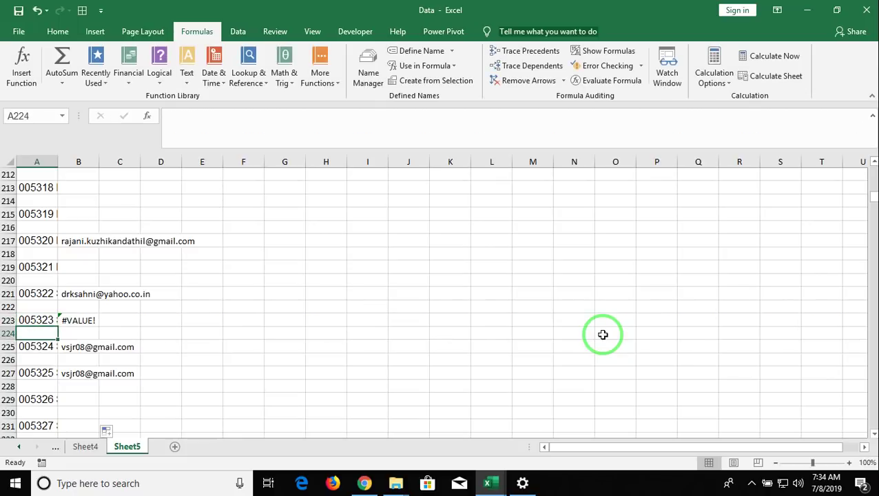
pyautogui.press('Right')
pyautogui.press('Up')
pyautogui.press('Right')
pyautogui.write('=')
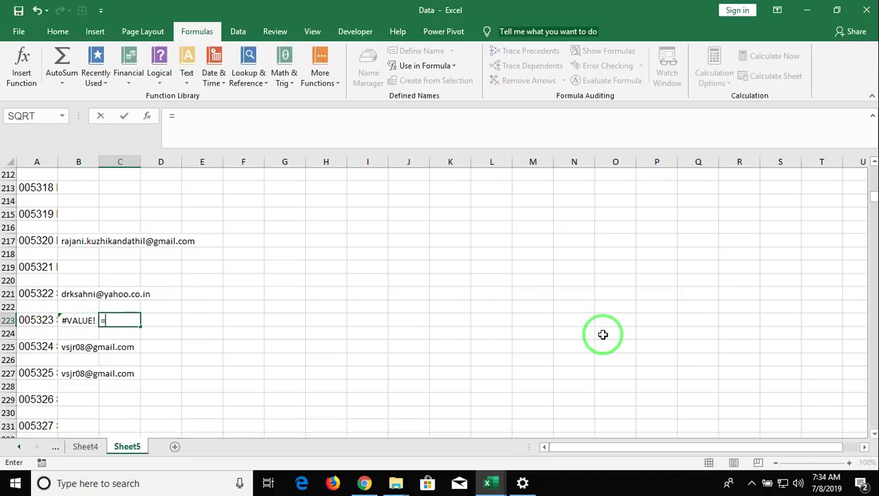
pyautogui.write('find(')
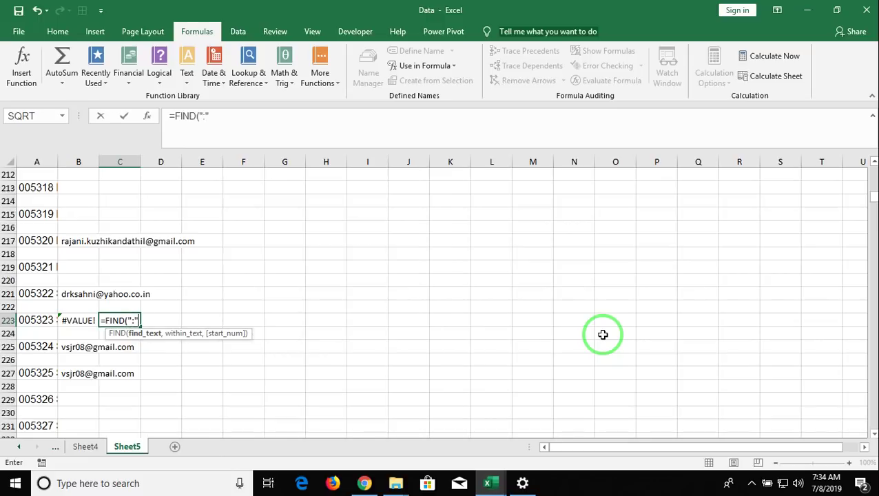
pyautogui.write(',')
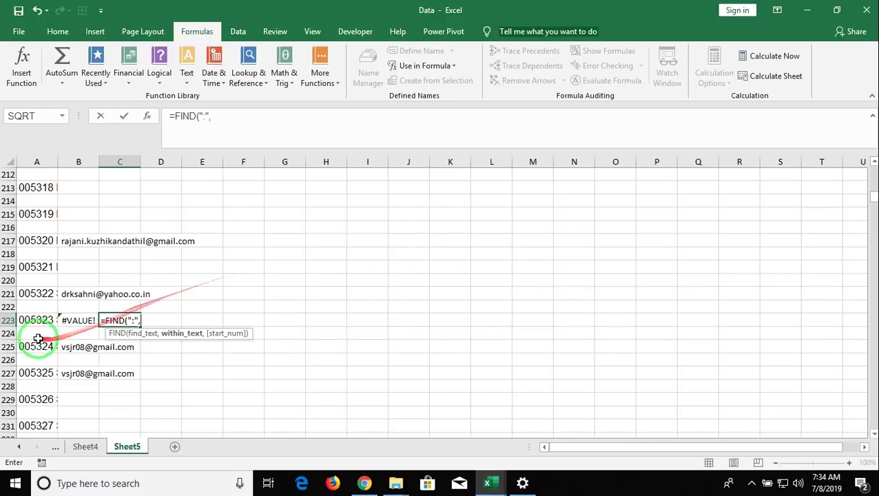
pyautogui.click(37, 324)
pyautogui.write(',1')
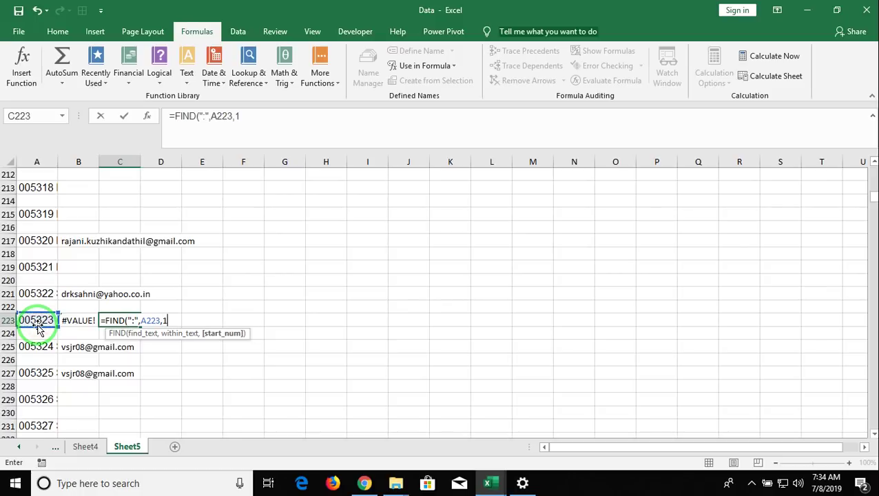
pyautogui.press('Return')
pyautogui.write('1')
pyautogui.press('Escape')
# Enter =FIND(")",A223,1) in D223, returning 98, then return to A223
pyautogui.press('Up')
pyautogui.press('Right')
pyautogui.write('=')
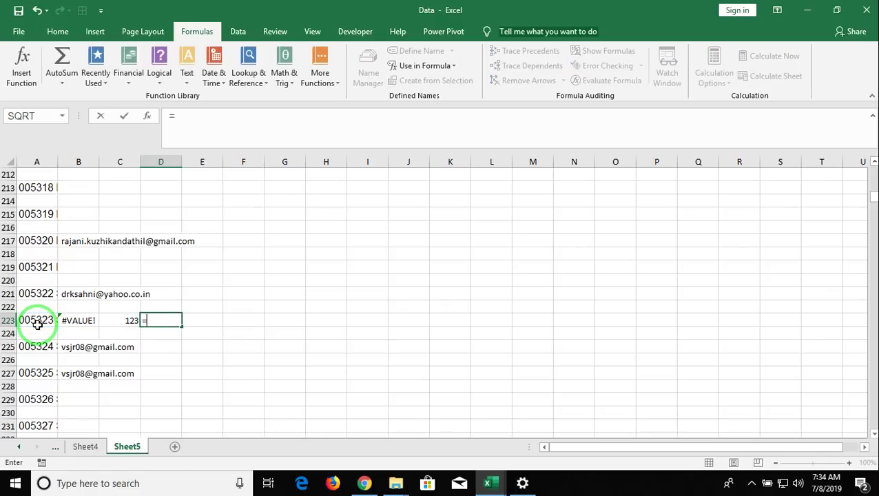
pyautogui.write('fi')
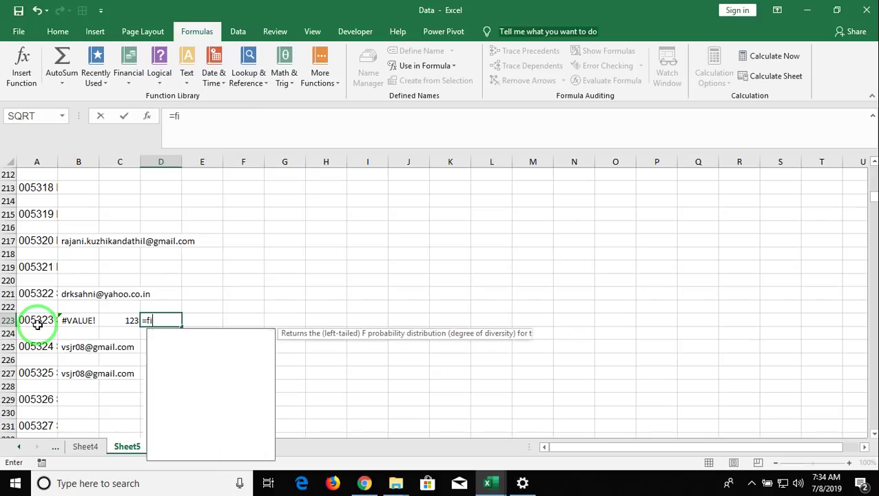
pyautogui.write('nd')
pyautogui.press('Tab')
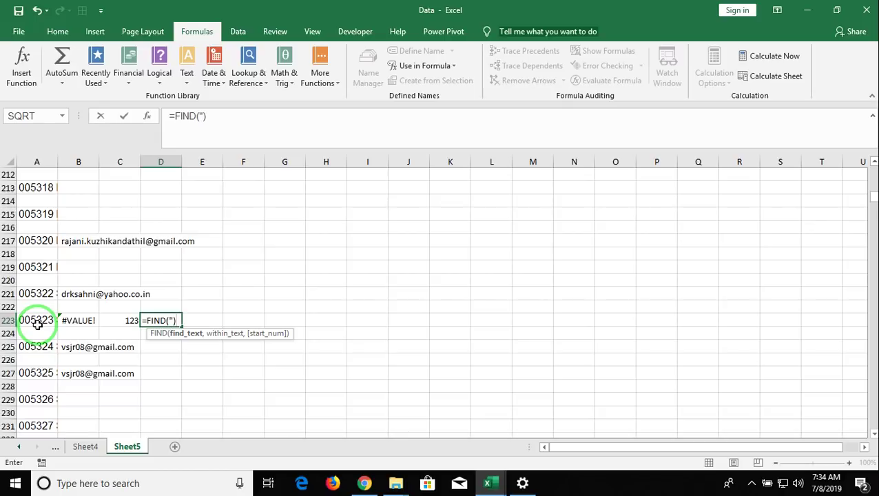
pyautogui.write(',')
pyautogui.click(46, 319)
pyautogui.write(',1')
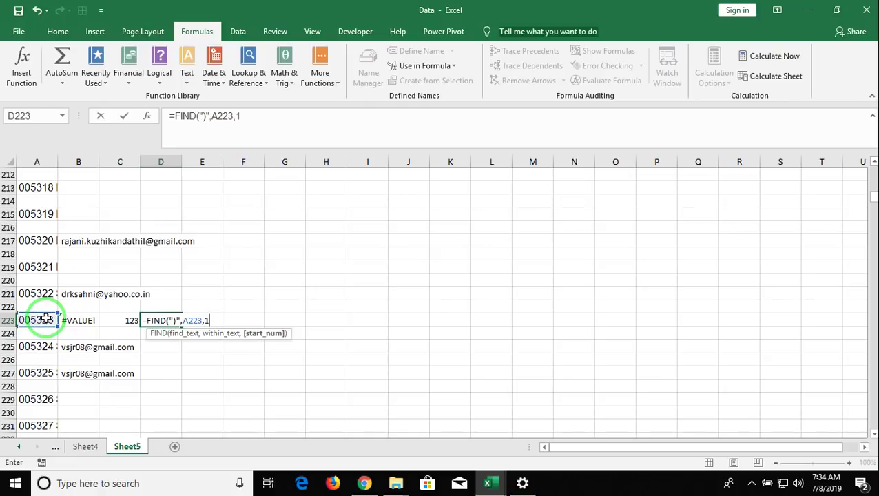
pyautogui.press('Return')
pyautogui.press('Up')
pyautogui.press('Left')
pyautogui.press('Right')
pyautogui.press('Left')
pyautogui.press('Left')
pyautogui.press('Left')
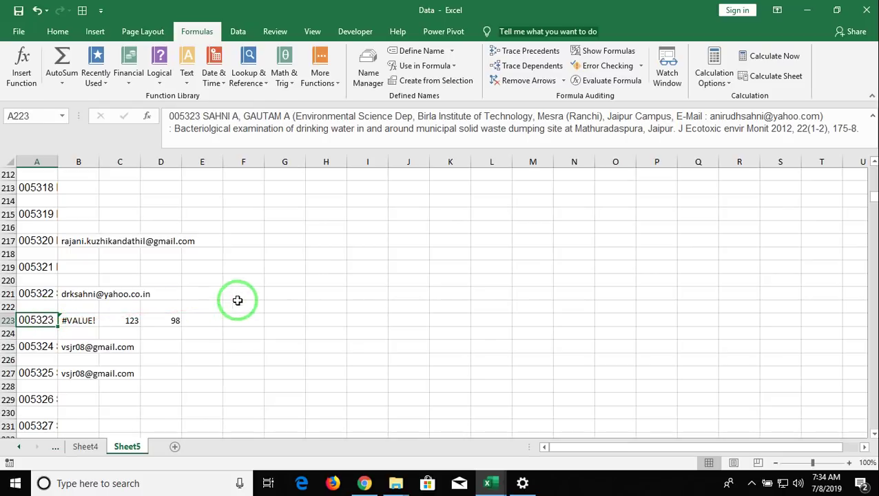
# Delete the closing parenthesis after Ranchi in A223's citation
pyautogui.click(602, 115)
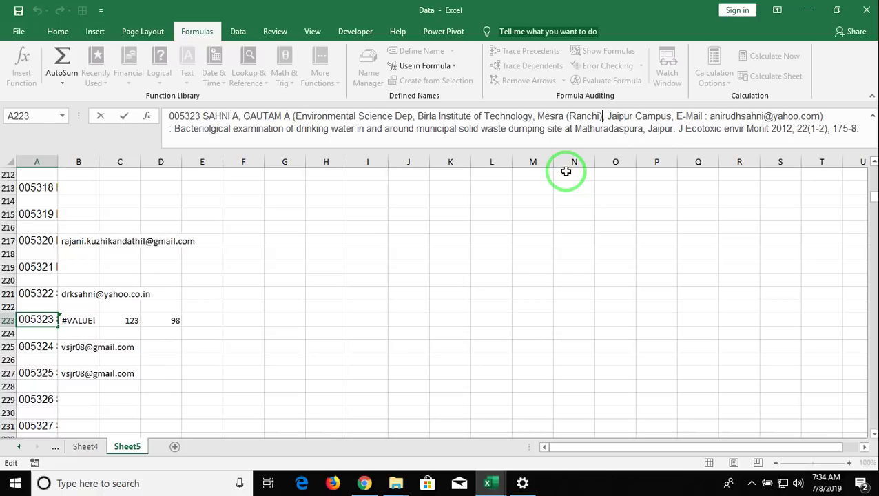
pyautogui.press('BackSpace')
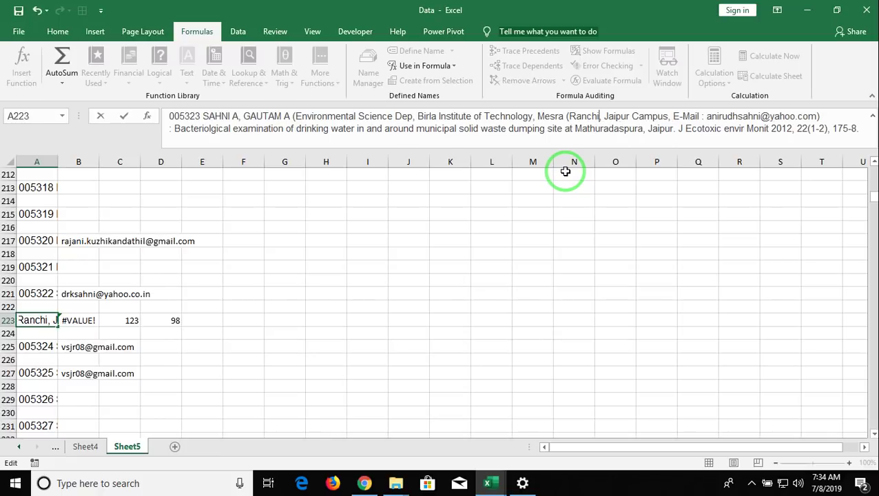
pyautogui.write(',')
pyautogui.press('Return')
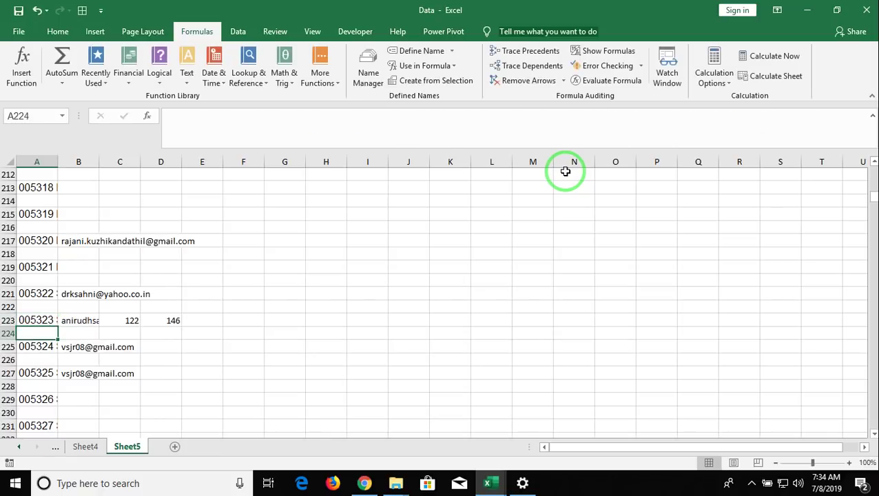
# Move down column A to row 283, the next #VALUE! row
pyautogui.press('Down')
pyautogui.press('Down')
pyautogui.press('Down')
pyautogui.press('Down')
pyautogui.press('Down')
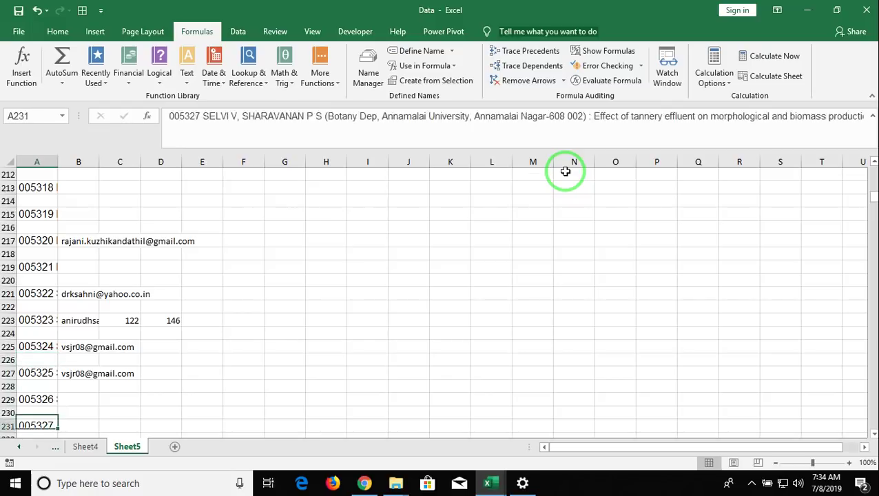
pyautogui.press('Down')
pyautogui.press('Down')
pyautogui.press('Down')
pyautogui.press('Down')
pyautogui.press('Down')
pyautogui.press('Down')
pyautogui.press('Down')
pyautogui.press('Down')
pyautogui.press('Down')
pyautogui.press('Down')
pyautogui.press('Down')
pyautogui.press('Down')
pyautogui.press('Down')
pyautogui.press('Down')
pyautogui.press('Down')
pyautogui.press('Down')
pyautogui.press('Down')
pyautogui.press('Down')
pyautogui.press('Down')
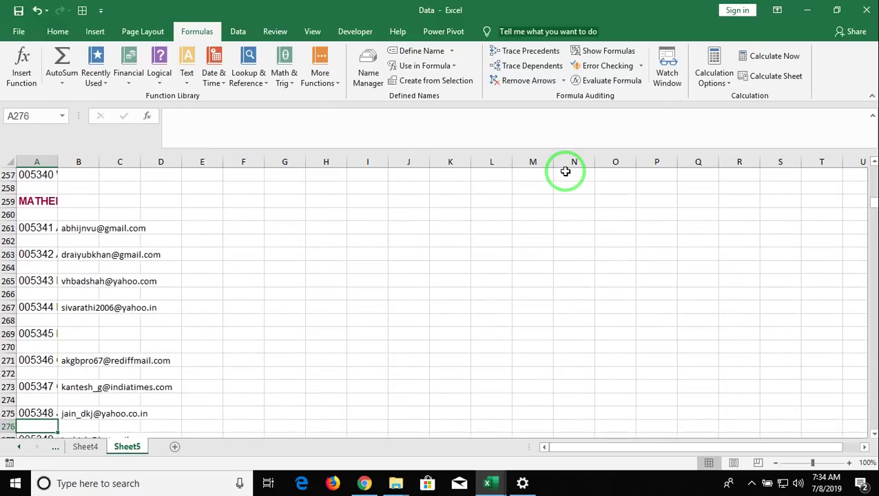
pyautogui.press('Down')
pyautogui.press('Down')
pyautogui.press('Down')
pyautogui.press('Down')
pyautogui.press('Down')
pyautogui.press('Down')
pyautogui.press('Down')
pyautogui.press('Down')
pyautogui.press('Down')
pyautogui.press('Up')
pyautogui.press('Up')
pyautogui.press('Up')
pyautogui.press('Up')
pyautogui.press('Up')
pyautogui.press('Up')
pyautogui.press('Up')
pyautogui.press('Up')
pyautogui.press('Up')
pyautogui.press('Up')
pyautogui.press('Up')
pyautogui.press('Down')
pyautogui.press('Down')
pyautogui.press('Down')
pyautogui.press('Down')
pyautogui.press('Down')
pyautogui.press('Down')
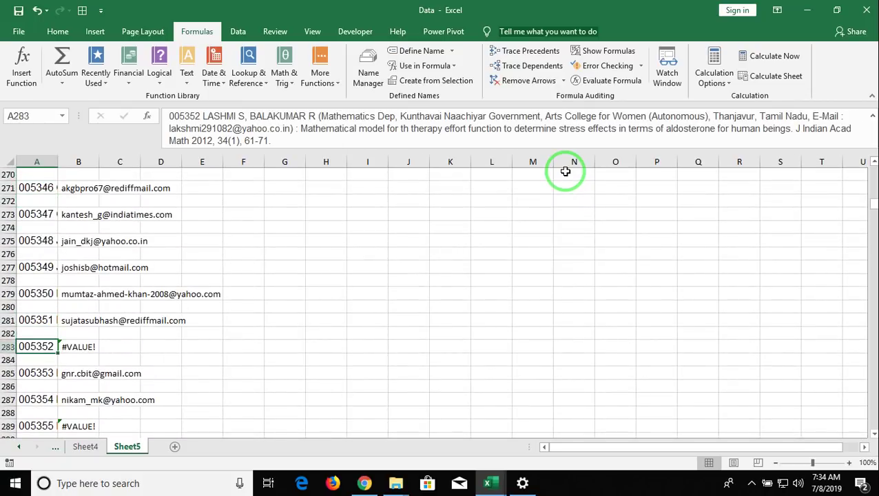
# Remove the parenthesis after Autonomous in A283's citation
pyautogui.click(708, 117)
pyautogui.press('BackSpace')
pyautogui.write(',')
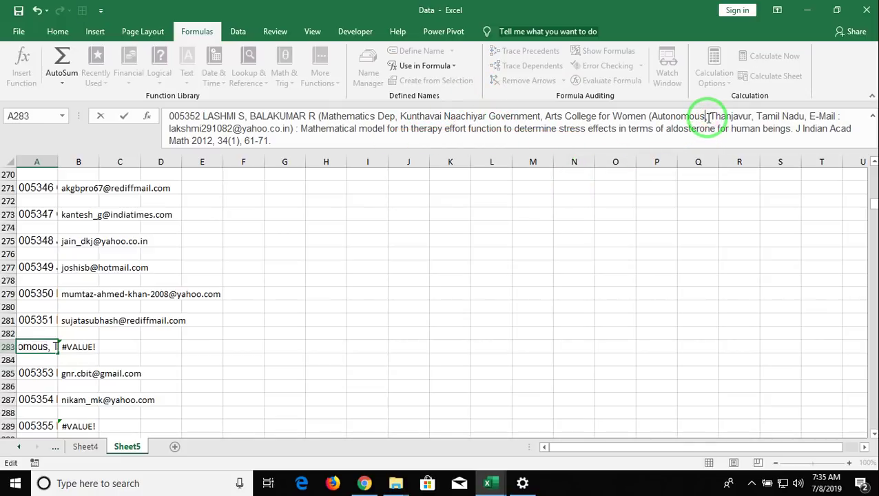
pyautogui.press('Return')
# Delete the stray closing bracket after P.G. in A289 so B289 shows its e-mail
pyautogui.press('Down')
pyautogui.press('Down')
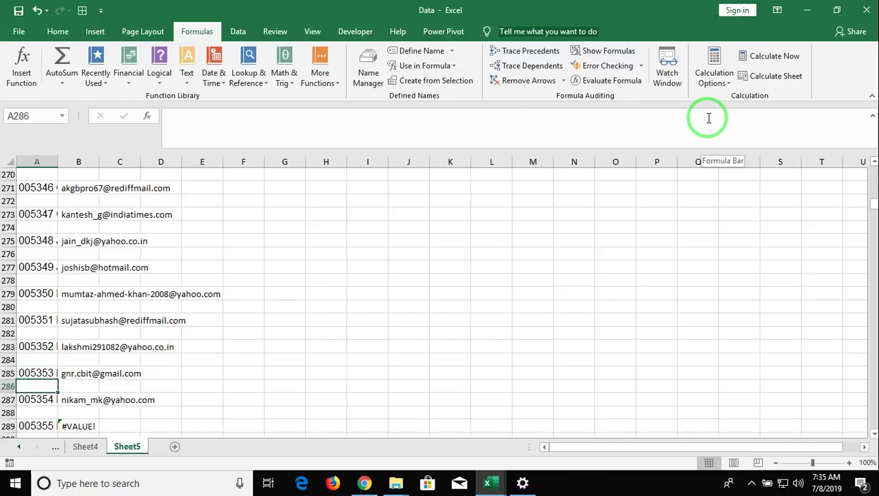
pyautogui.press('Down')
pyautogui.press('Down')
pyautogui.press('Down')
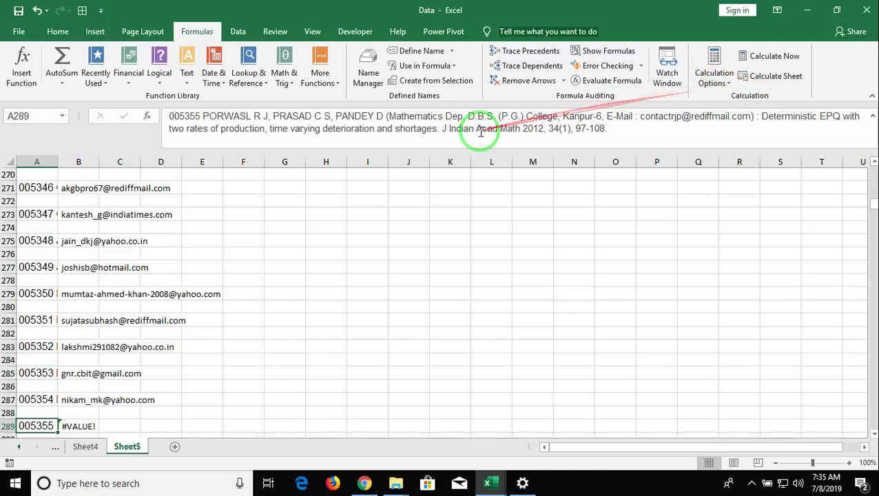
pyautogui.moveTo(734, 120); pyautogui.dragTo(625, 154)
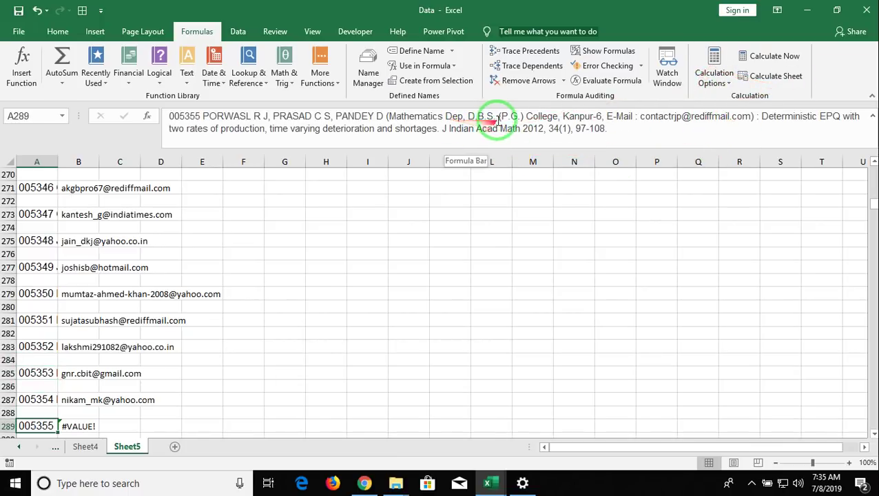
pyautogui.click(519, 118)
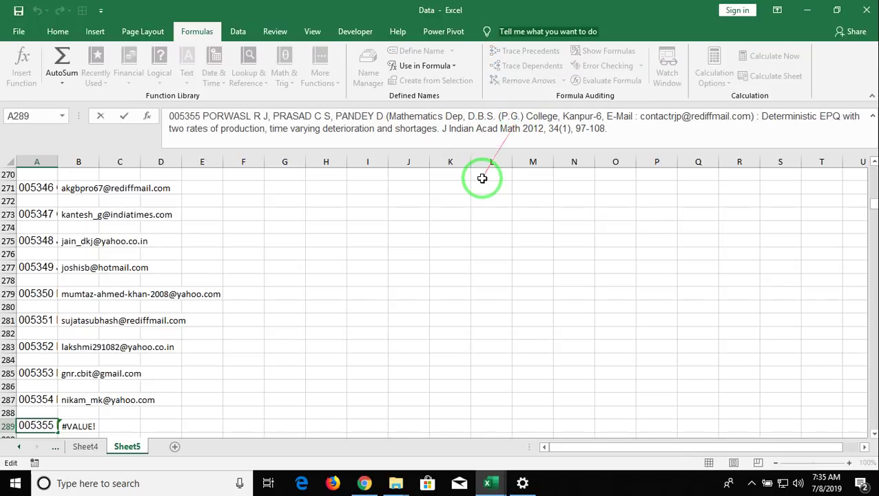
pyautogui.click(525, 118)
pyautogui.press('BackSpace')
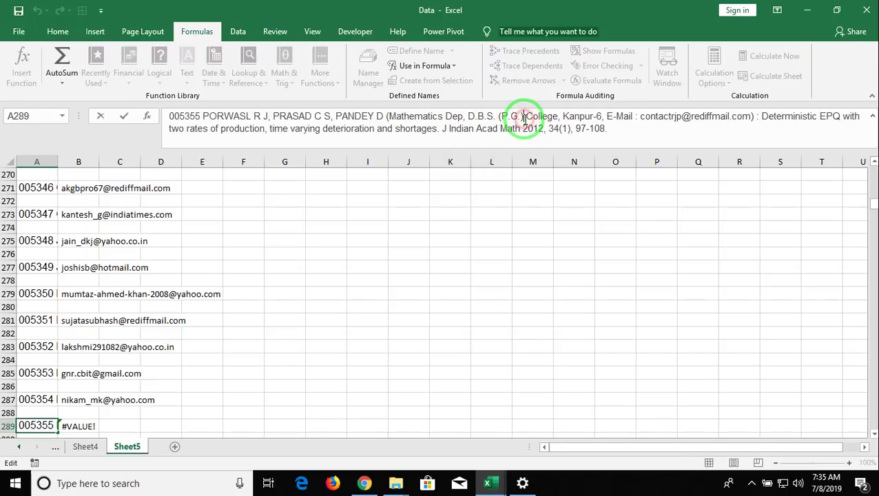
pyautogui.press('BackSpace')
pyautogui.press('Return')
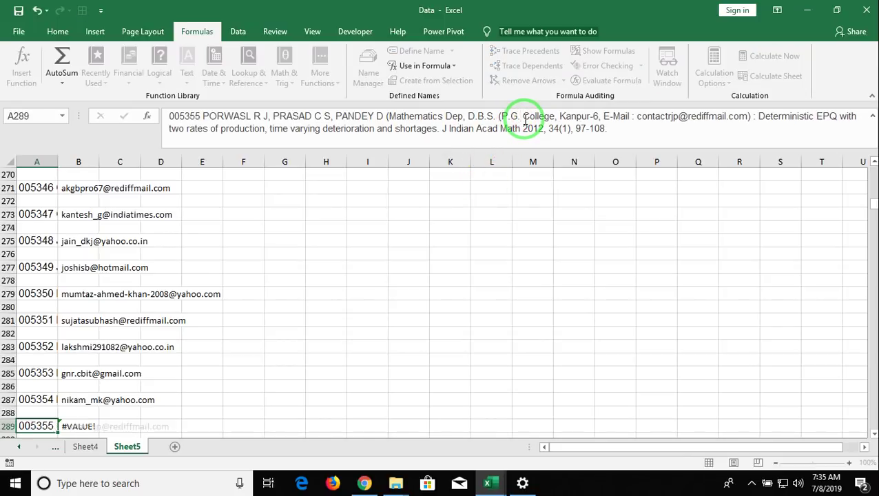
pyautogui.press('Up')
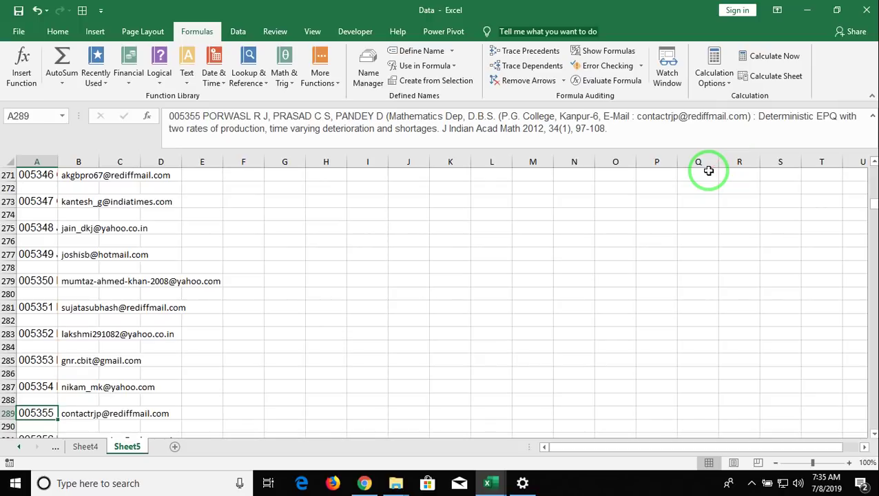
pyautogui.press('Down')
pyautogui.press('Down')
pyautogui.press('Down')
pyautogui.press('Down')
pyautogui.press('Down')
pyautogui.press('Down')
pyautogui.press('Down')
pyautogui.press('Down')
pyautogui.press('Down')
pyautogui.press('Down')
pyautogui.press('Down')
pyautogui.press('Down')
pyautogui.press('Down')
pyautogui.press('Down')
pyautogui.press('Down')
pyautogui.press('Down')
pyautogui.press('Down')
pyautogui.press('Down')
pyautogui.press('Down')
pyautogui.press('Down')
pyautogui.press('Down')
# Make B323's second FIND search for the colon after the first colon's position
pyautogui.press('Up')
pyautogui.press('Up')
pyautogui.press('Up')
pyautogui.press('Up')
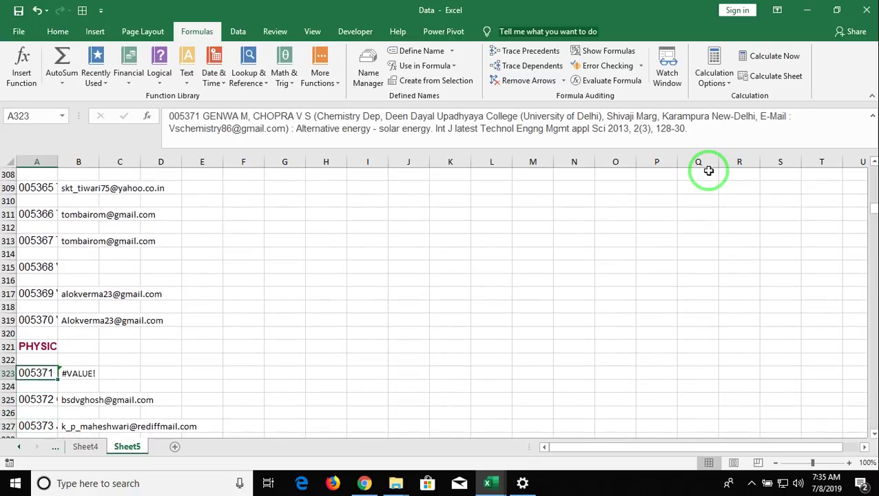
pyautogui.press('Right')
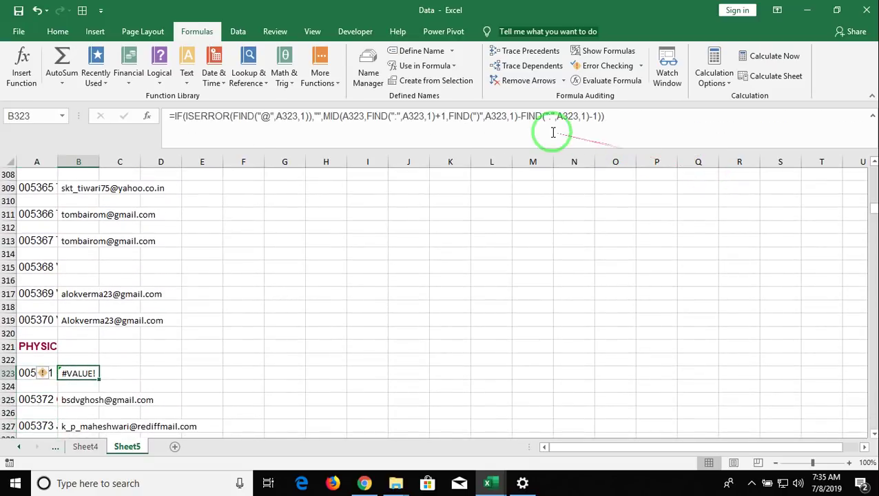
pyautogui.click(477, 116)
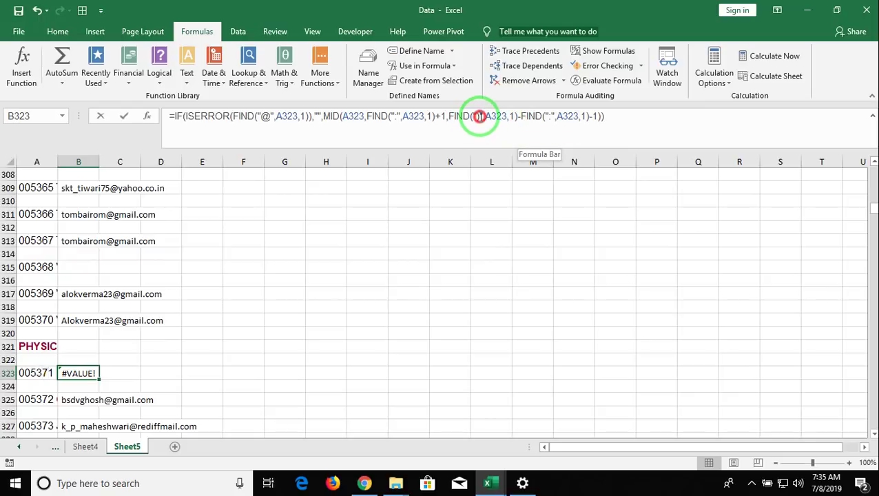
pyautogui.press('BackSpace')
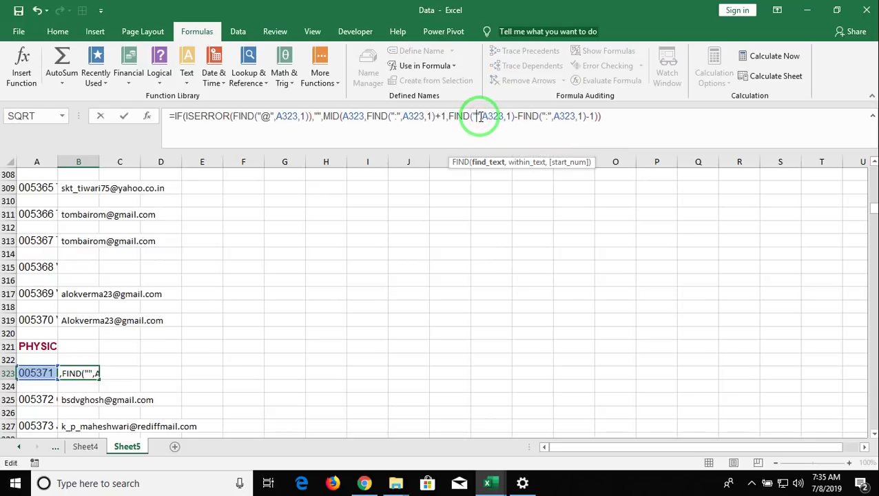
pyautogui.write(':')
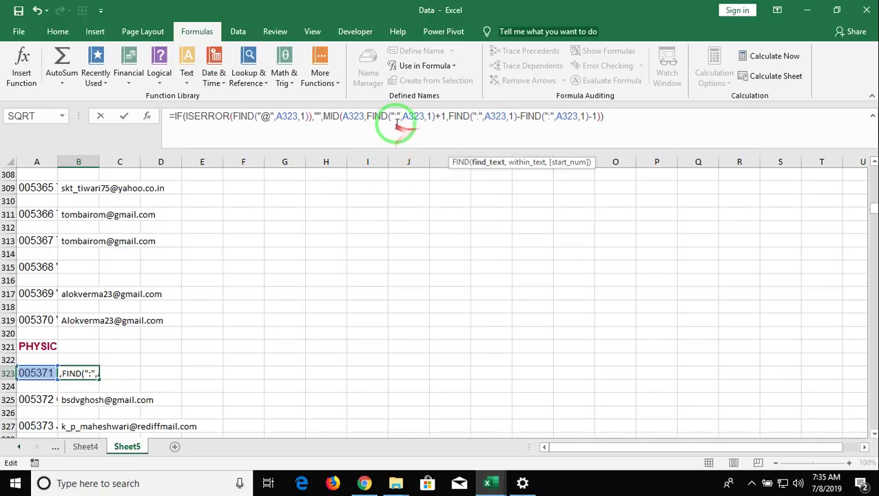
pyautogui.moveTo(367, 117); pyautogui.dragTo(445, 116)
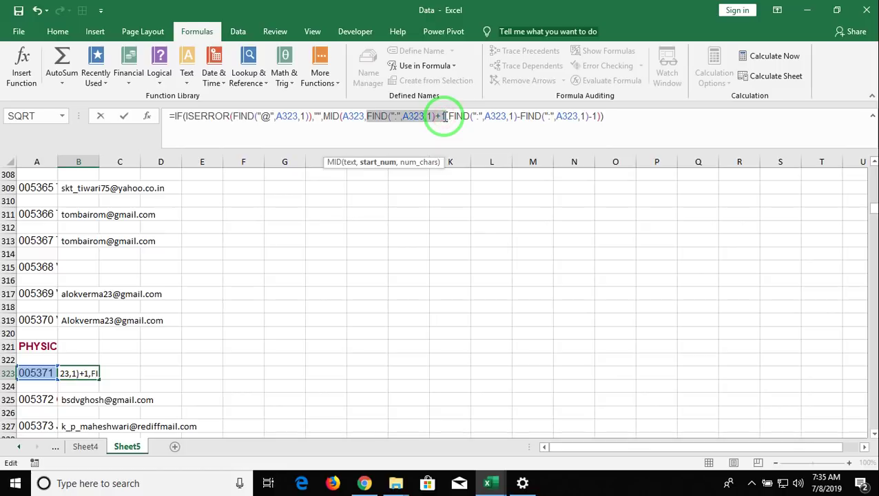
pyautogui.click(513, 115)
pyautogui.press('BackSpace')
pyautogui.write('FIND(":",A323,1)+1')
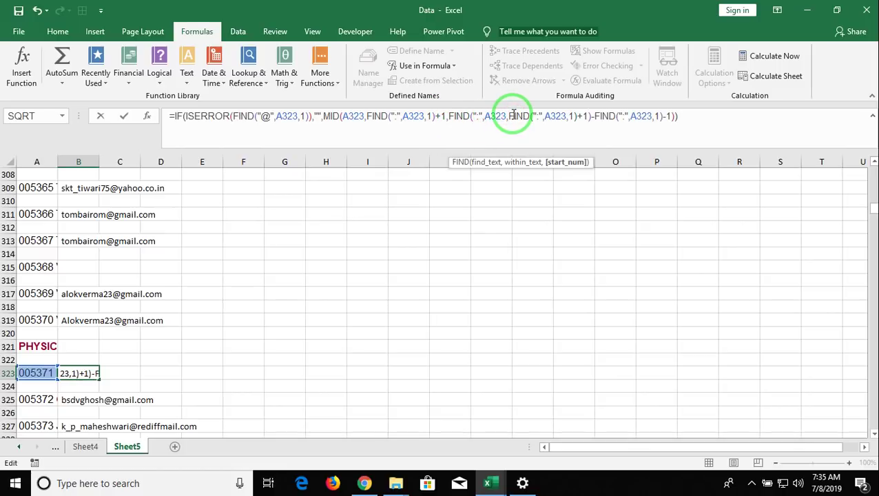
pyautogui.press('Return')
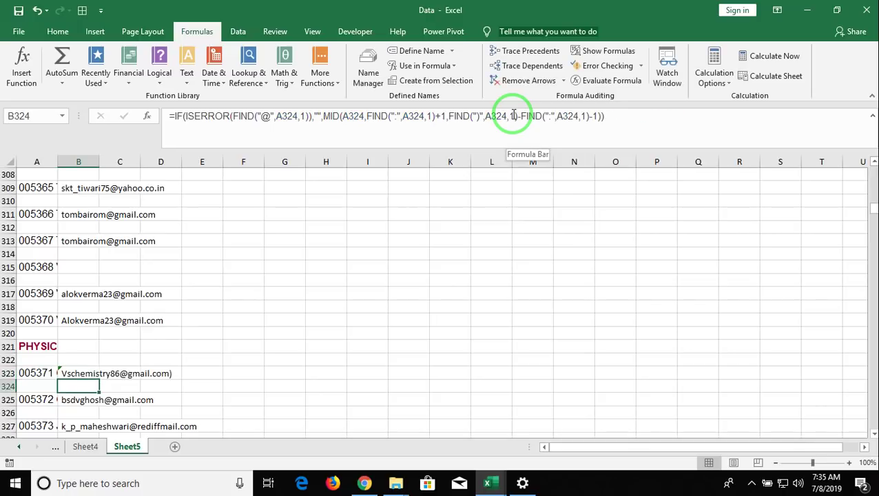
# Change B323's final subtraction from -1 to -2, then to -3
pyautogui.press('Up')
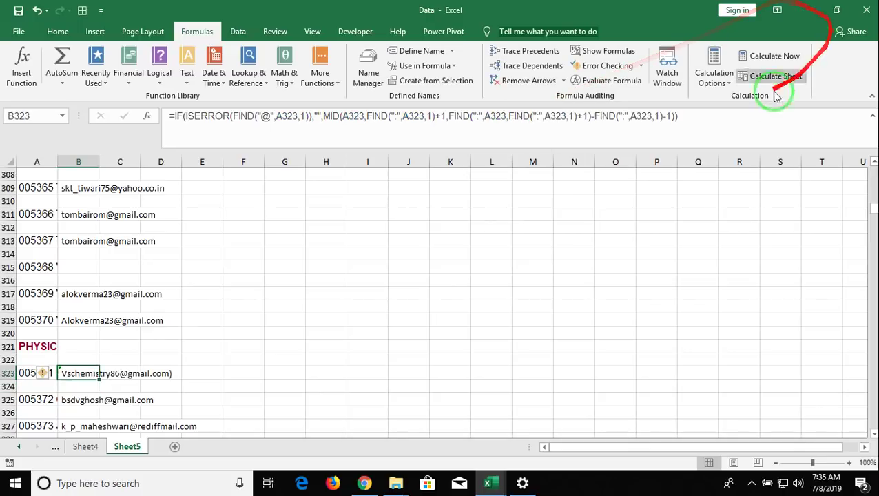
pyautogui.click(673, 117)
pyautogui.press('BackSpace')
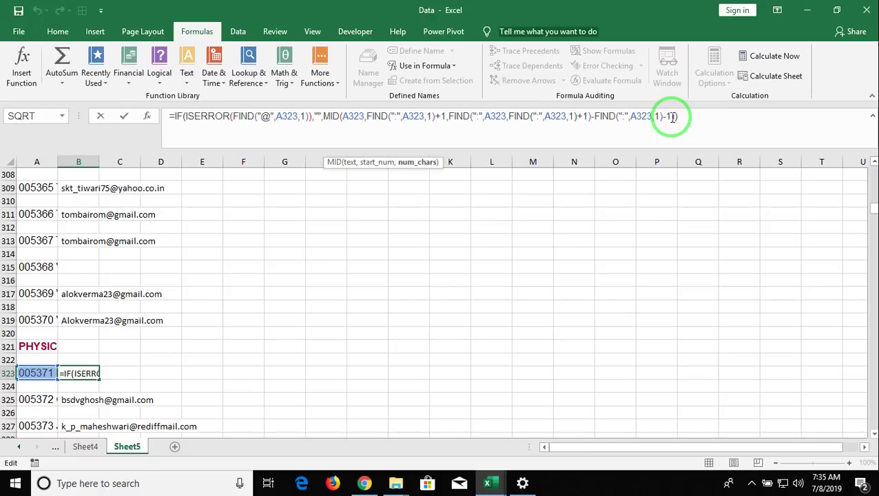
pyautogui.write('2')
pyautogui.press('Return')
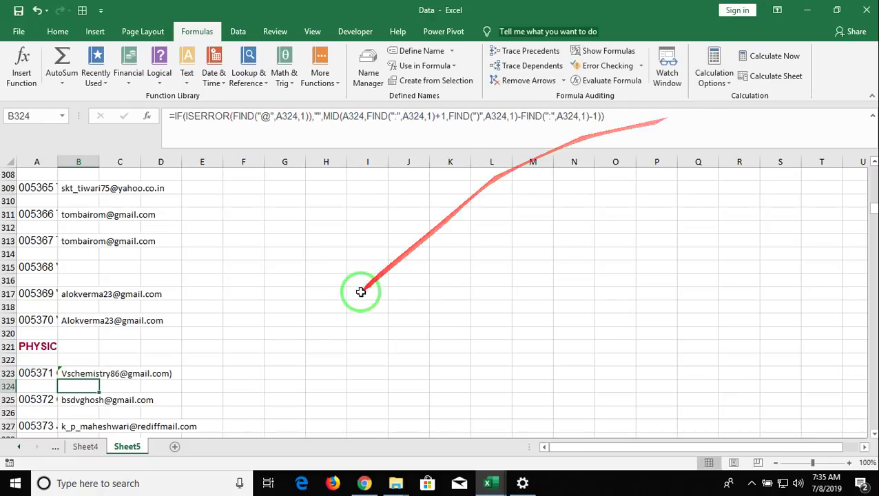
pyautogui.click(88, 372)
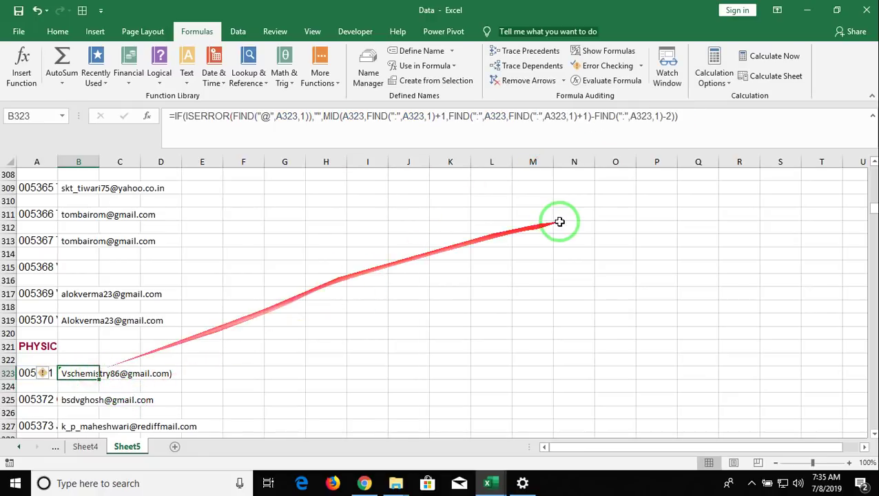
pyautogui.click(667, 116)
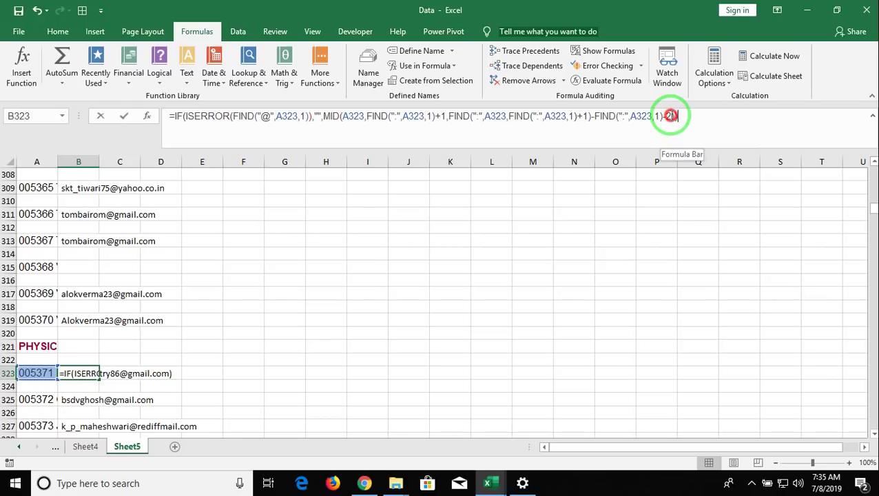
pyautogui.press('BackSpace')
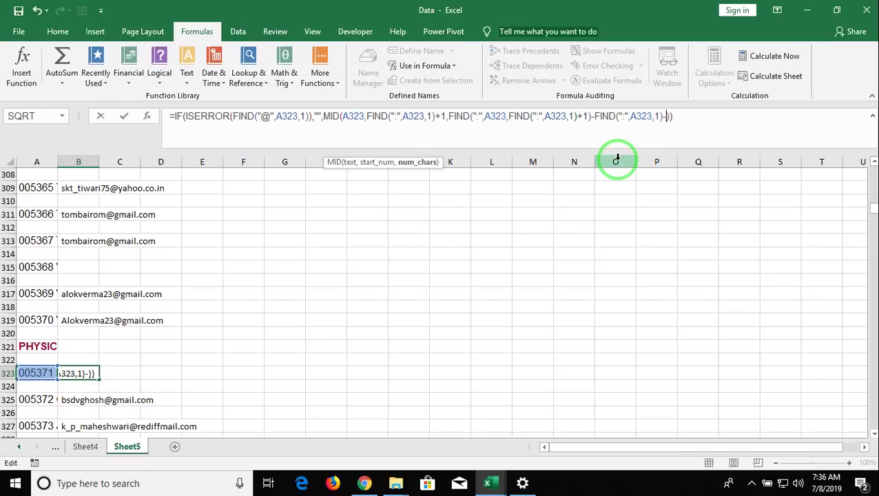
pyautogui.write('3')
pyautogui.press('Return')
pyautogui.press('Up')
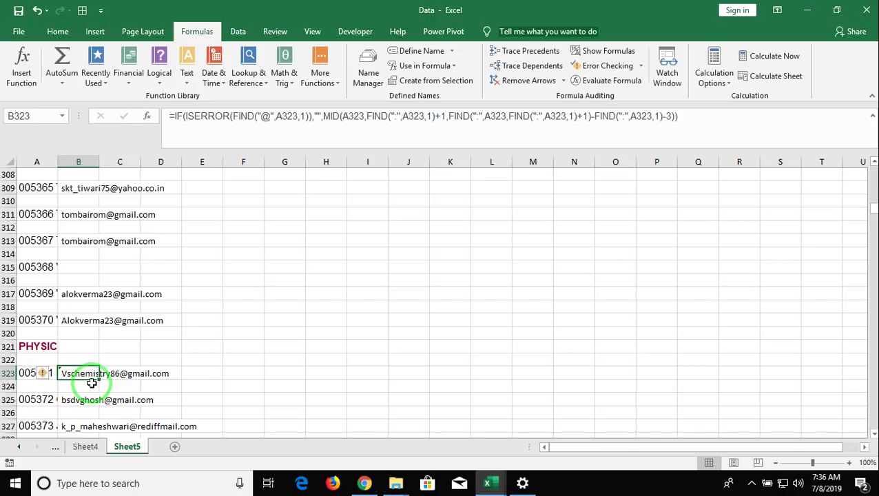
# Paste B323's corrected formula into B341 and continue down column B
pyautogui.hotkey('ctrl', 'c')
pyautogui.press('Down')
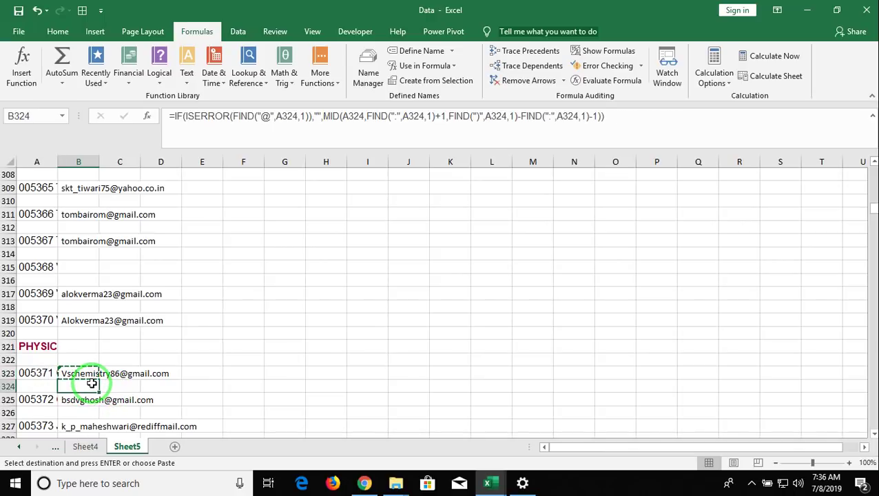
pyautogui.press('Down')
pyautogui.press('Down')
pyautogui.press('Down')
pyautogui.press('Down')
pyautogui.press('Down')
pyautogui.press('Down')
pyautogui.press('Down')
pyautogui.press('Down')
pyautogui.press('Down')
pyautogui.press('Down')
pyautogui.press('Up')
pyautogui.press('Up')
pyautogui.press('Up')
pyautogui.press('Up')
pyautogui.press('Up')
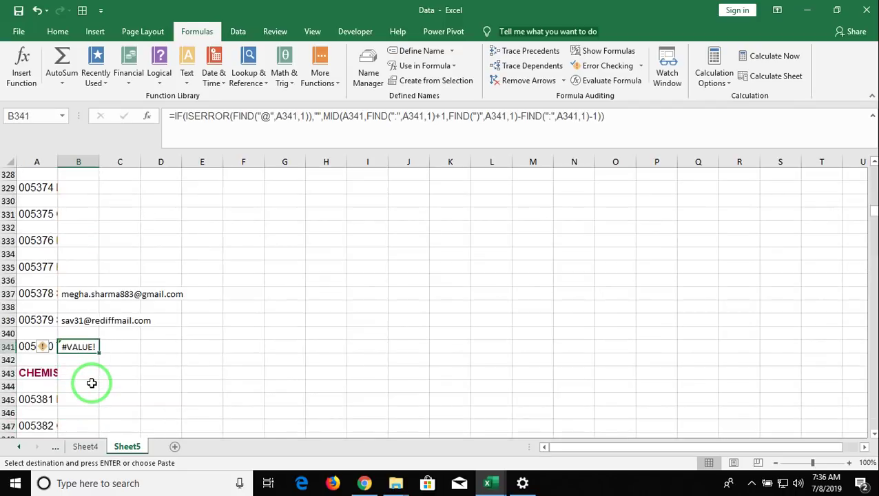
pyautogui.hotkey('ctrl', 'v')
pyautogui.press('Down')
pyautogui.press('Down')
pyautogui.press('Down')
pyautogui.press('Down')
pyautogui.press('Down')
pyautogui.press('Down')
pyautogui.press('Down')
pyautogui.press('Down')
pyautogui.press('Down')
pyautogui.press('Down')
pyautogui.press('Down')
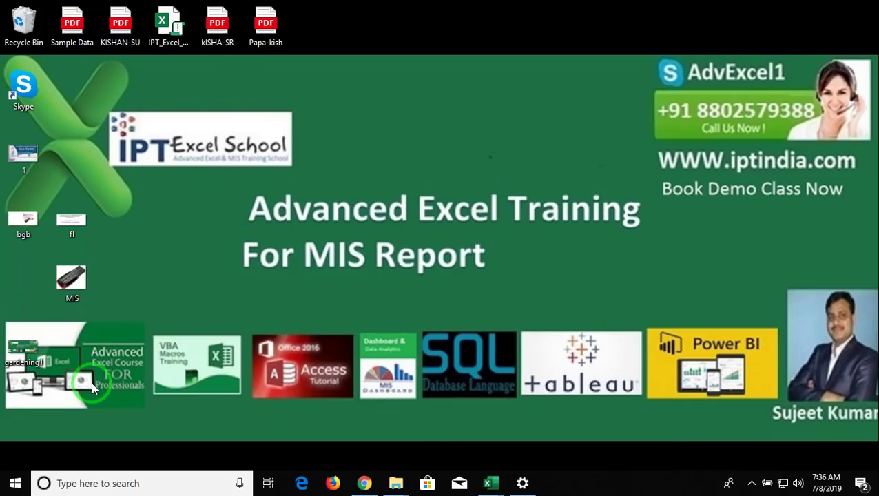
# Open the screen recorder's controls from the hidden system tray icons
pyautogui.click(427, 483)
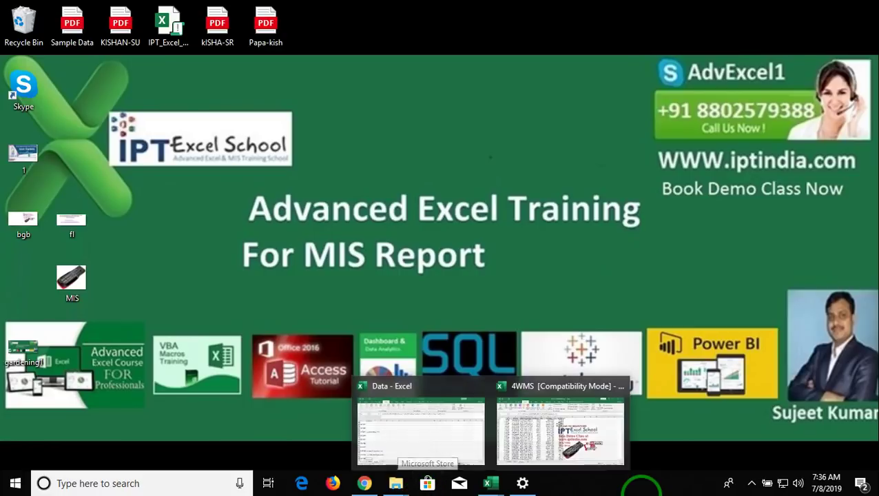
pyautogui.click(750, 484)
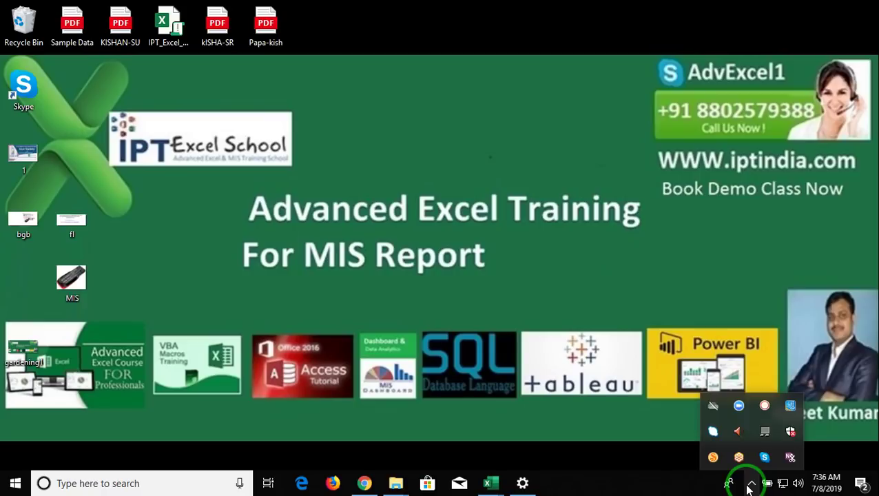
pyautogui.click(765, 407)
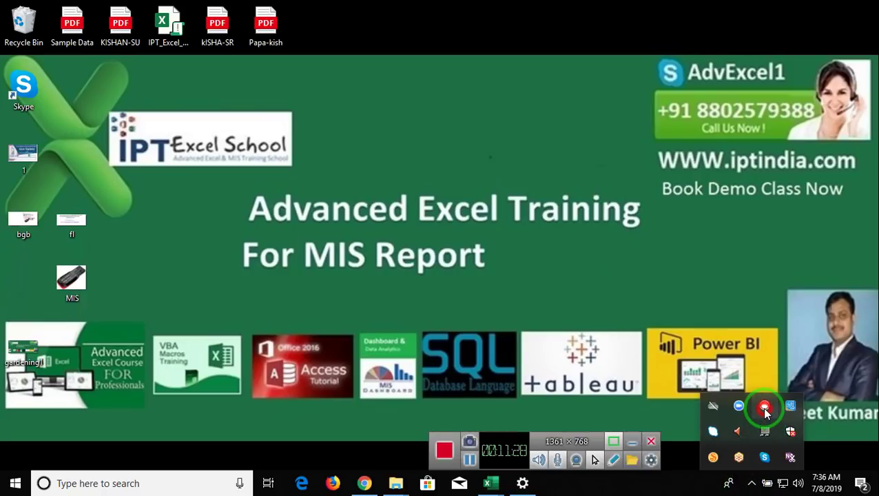